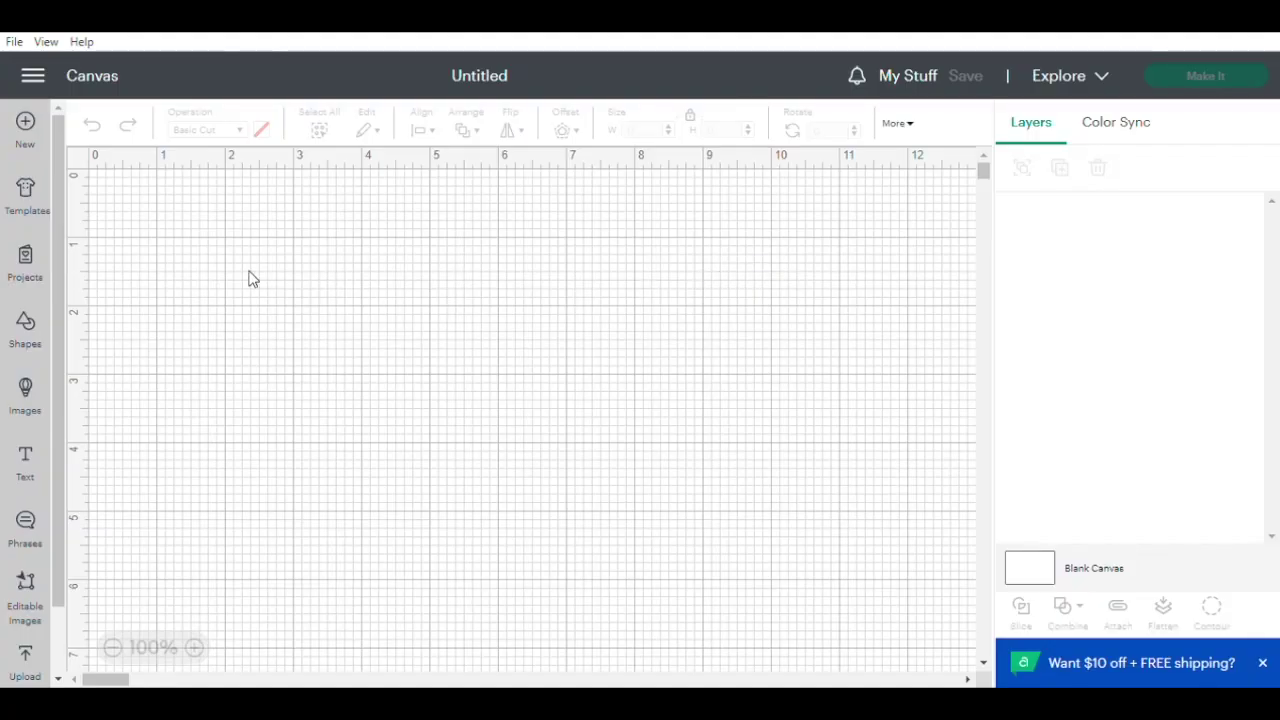
# Step: Open the Projects library of ready-made Cricut designs
pyautogui.click(27, 262)
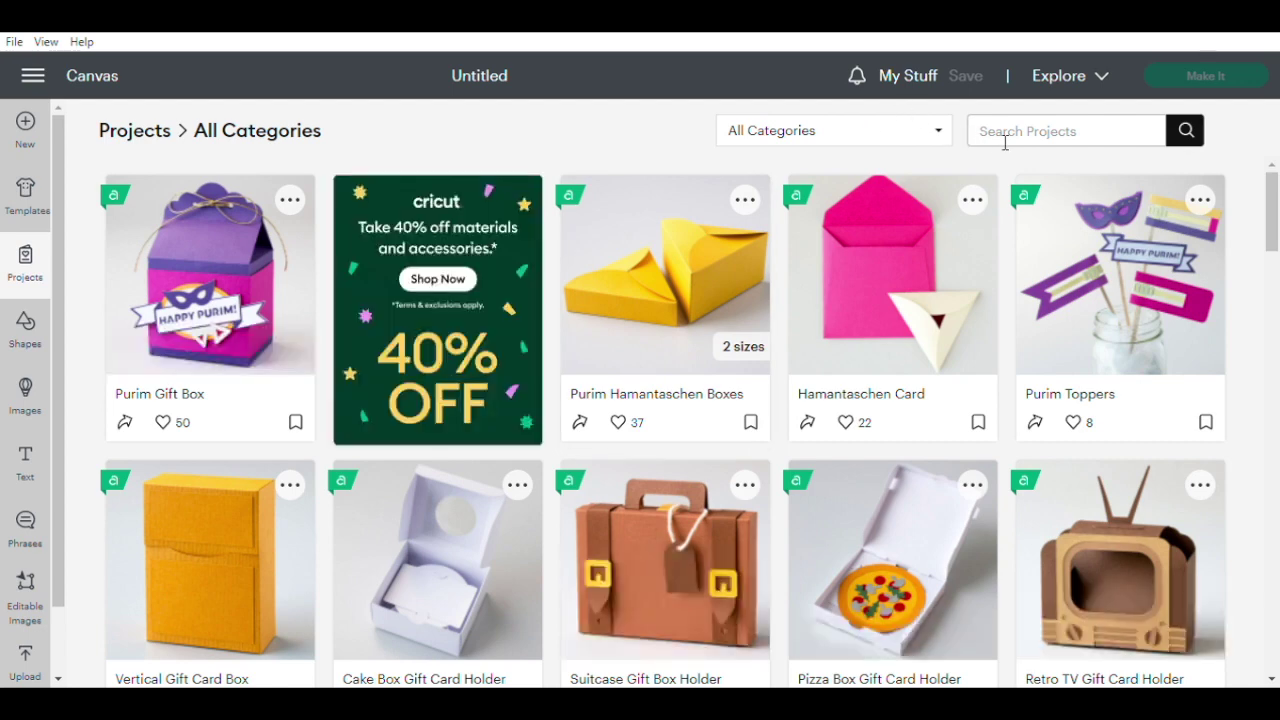
# Step: Search the projects for tulips and open the 3D Tulip project details
pyautogui.click(1007, 143)
pyautogui.write('tulios')
pyautogui.press('Return')
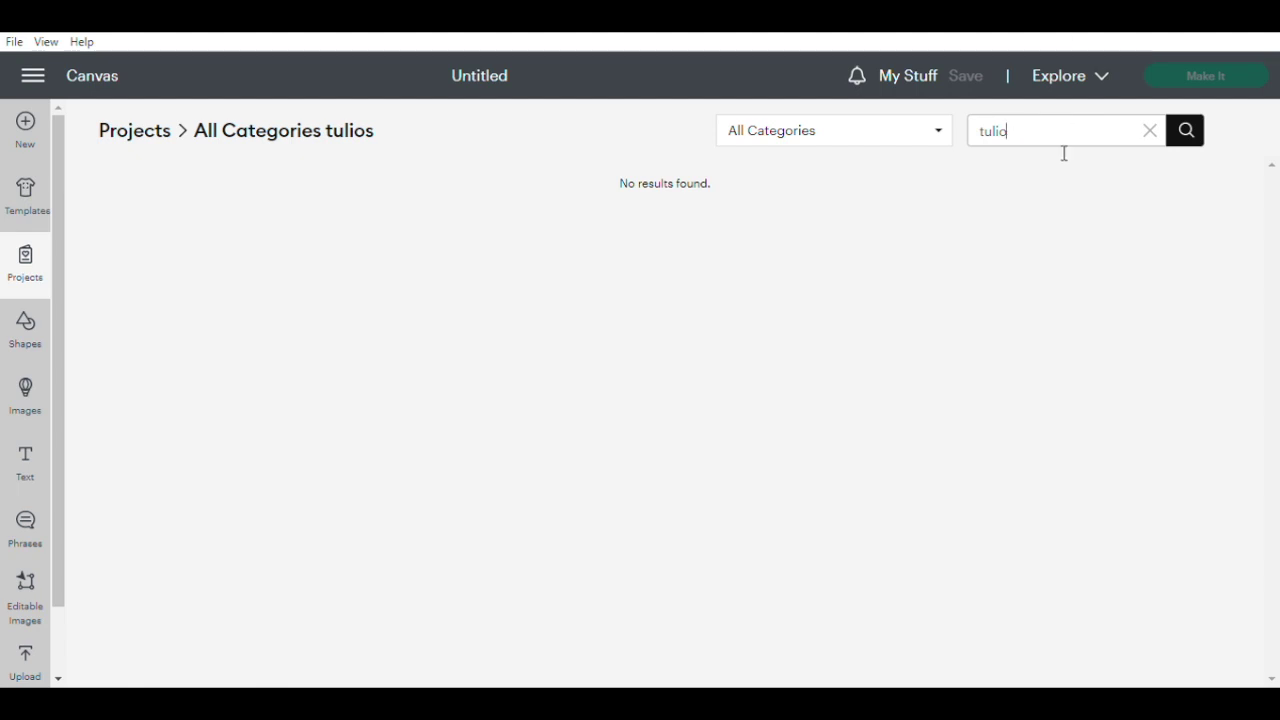
pyautogui.press('Return')
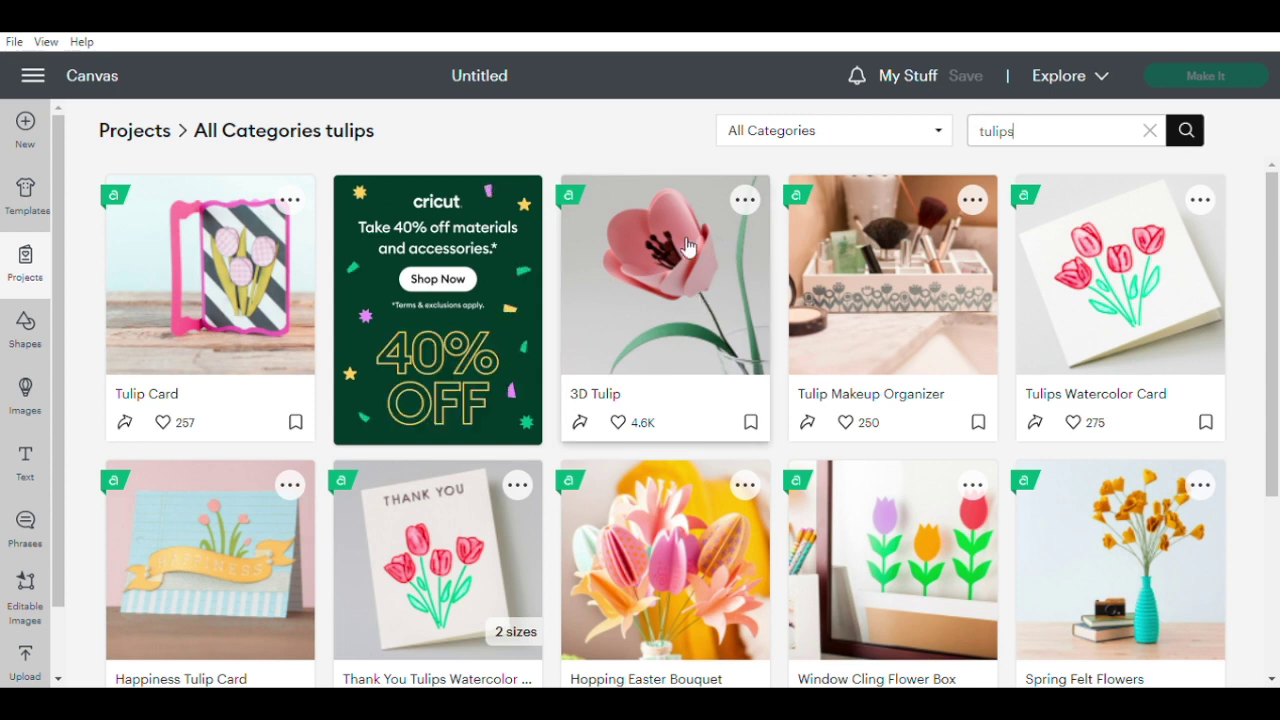
pyautogui.click(695, 292)
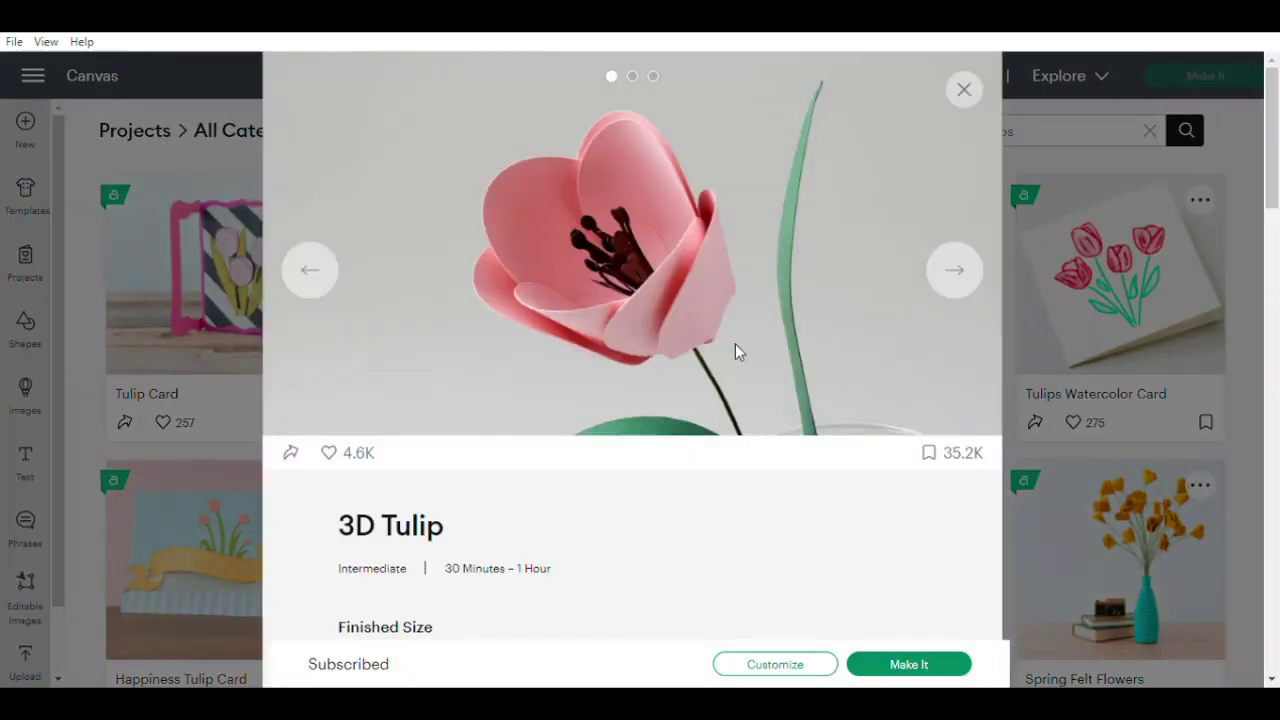
pyautogui.scroll(-1, 775, 520)
pyautogui.scroll(-3, 780, 534)
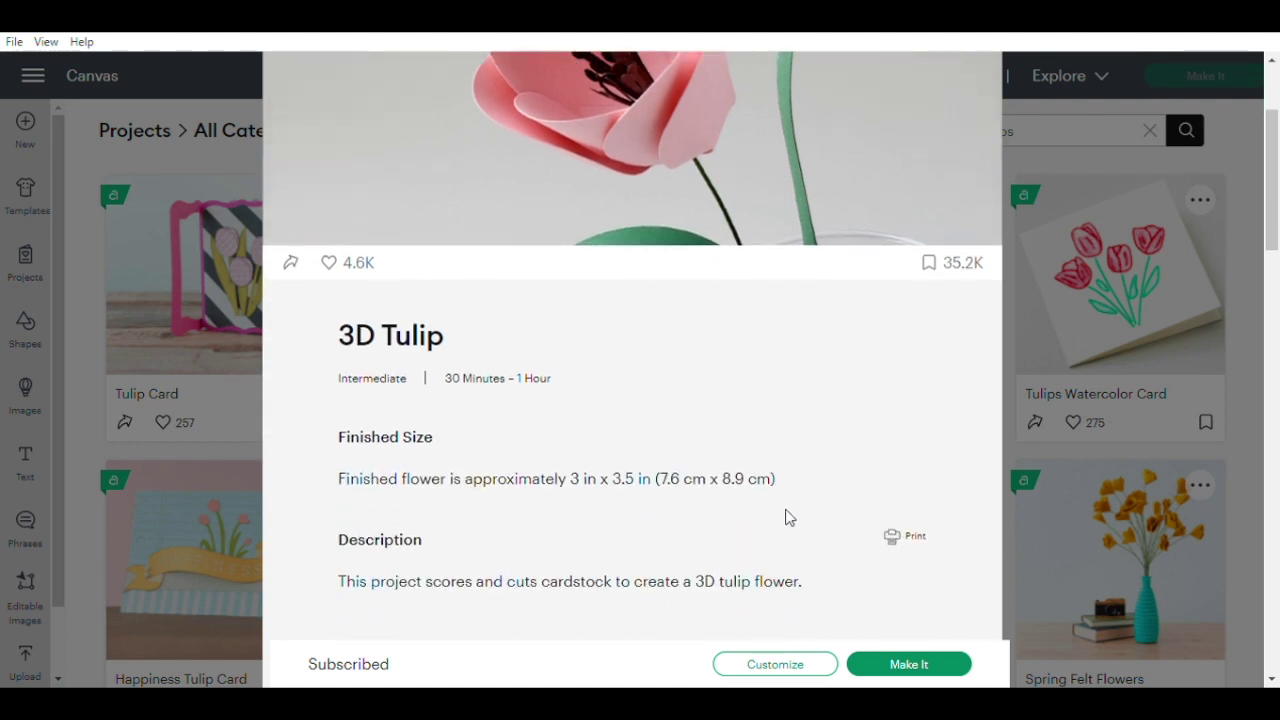
pyautogui.scroll(-3, 786, 534)
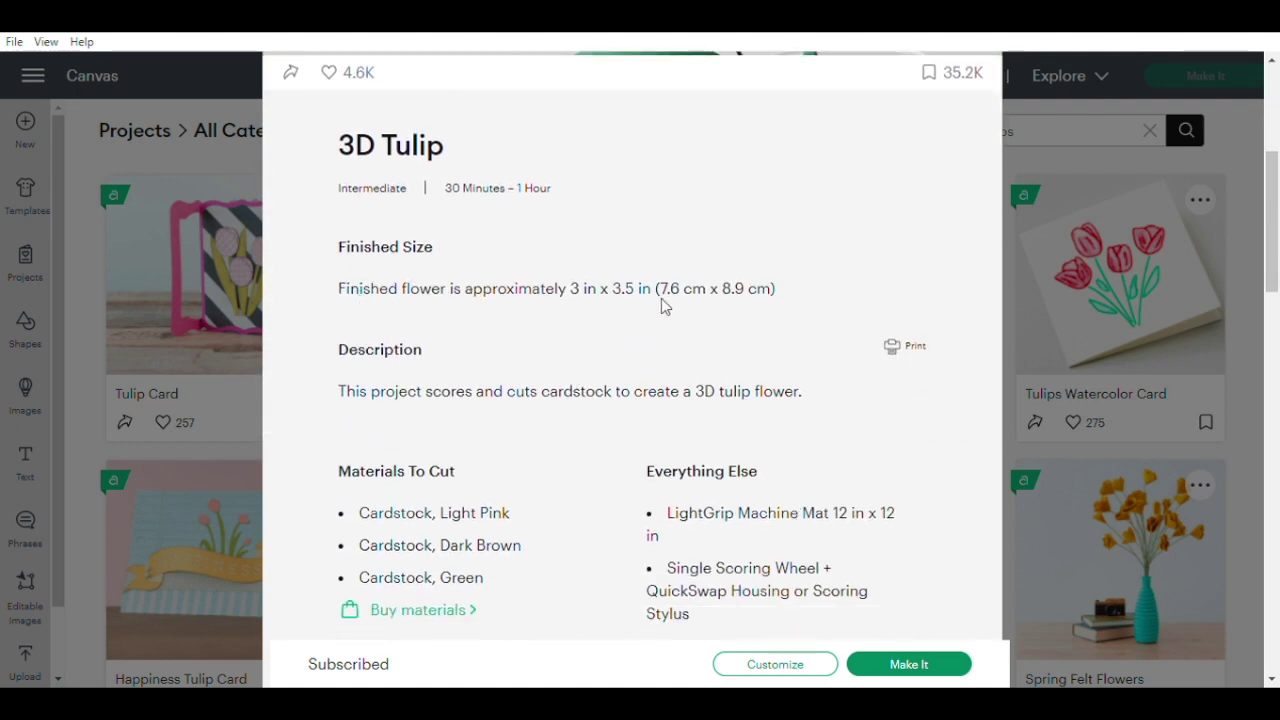
pyautogui.scroll(-1, 593, 437)
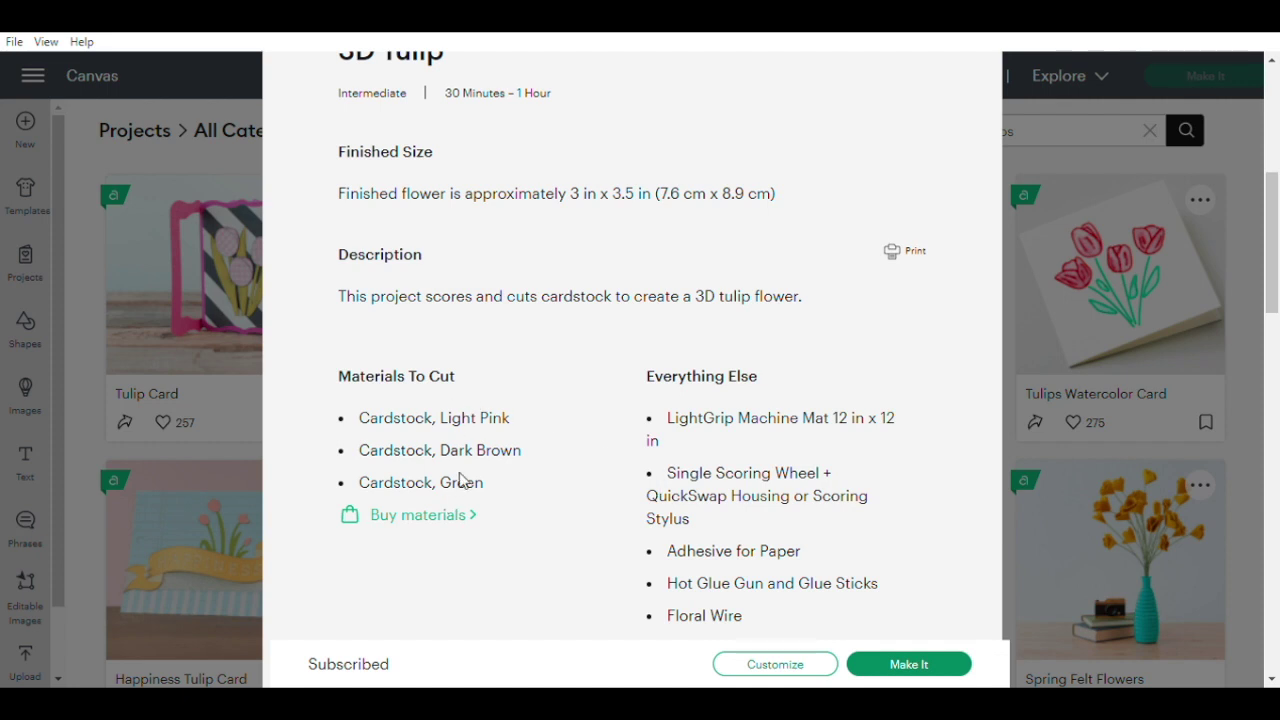
pyautogui.scroll(-3, 470, 480)
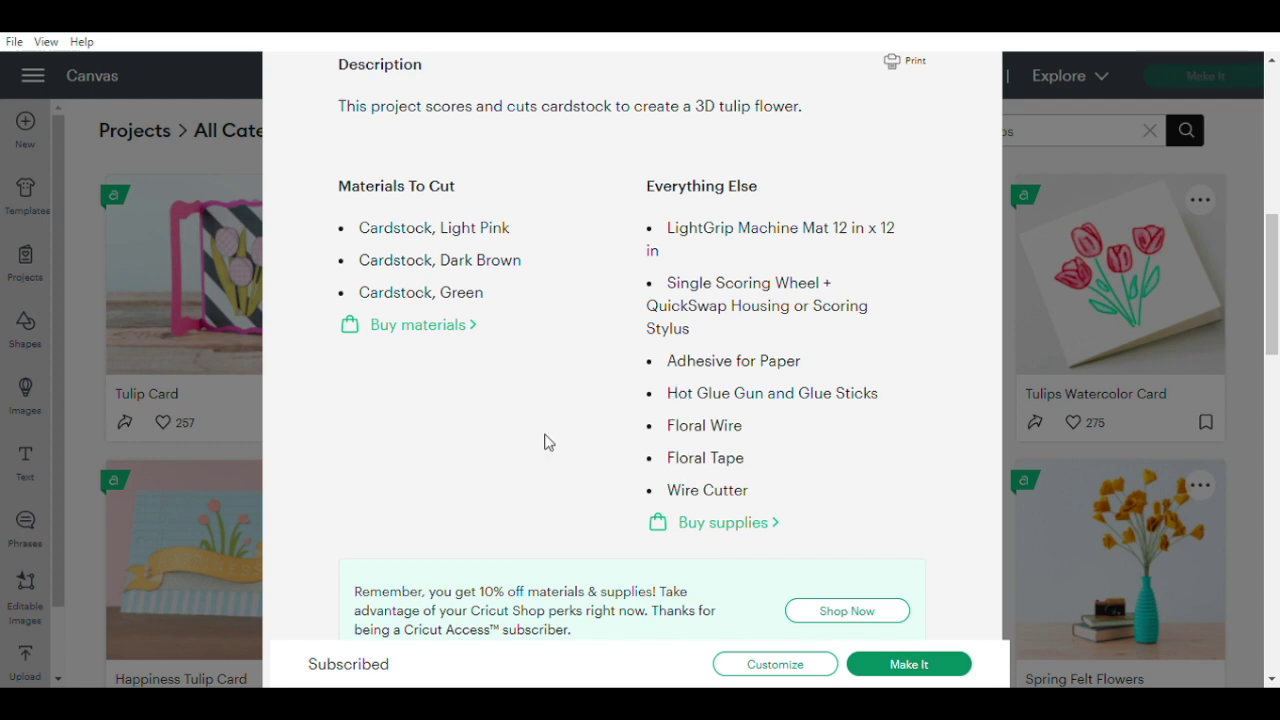
pyautogui.scroll(-2, 550, 440)
# Step: Read through the 3D Tulip Preparation, Cut and Assemble steps, then Customize it onto the canvas
pyautogui.scroll(-6, 556, 429)
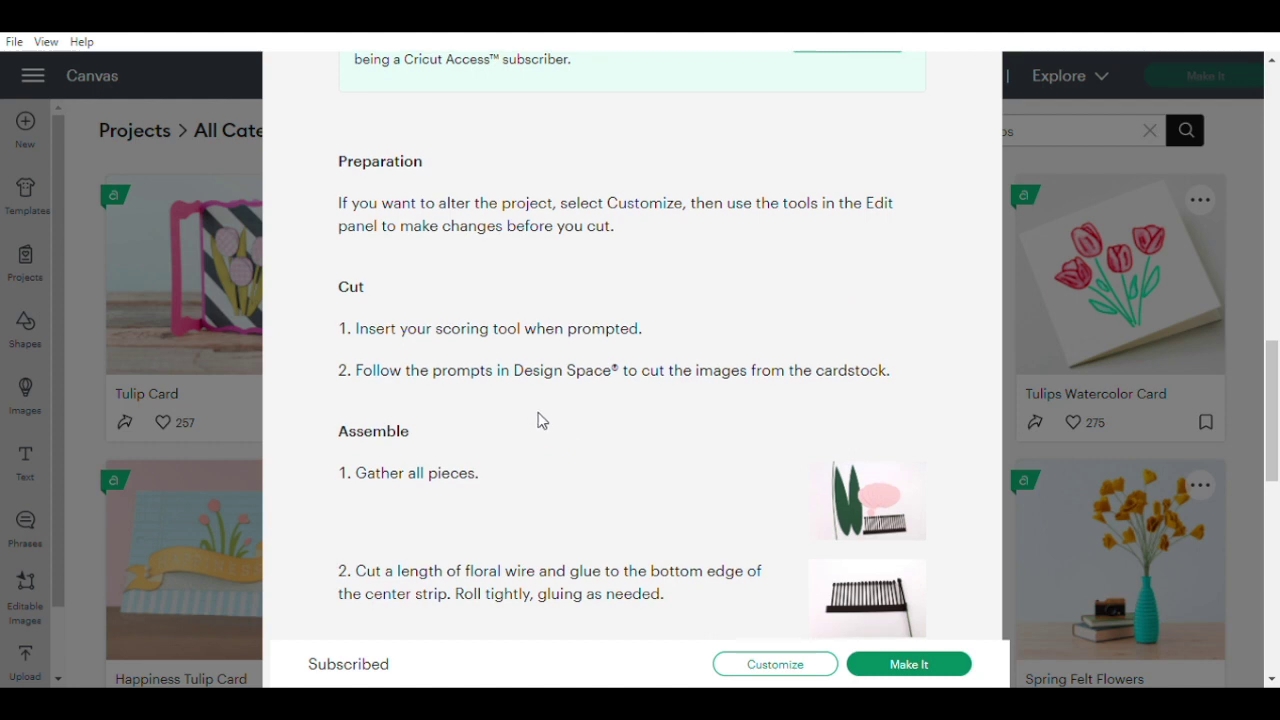
pyautogui.scroll(-1, 541, 420)
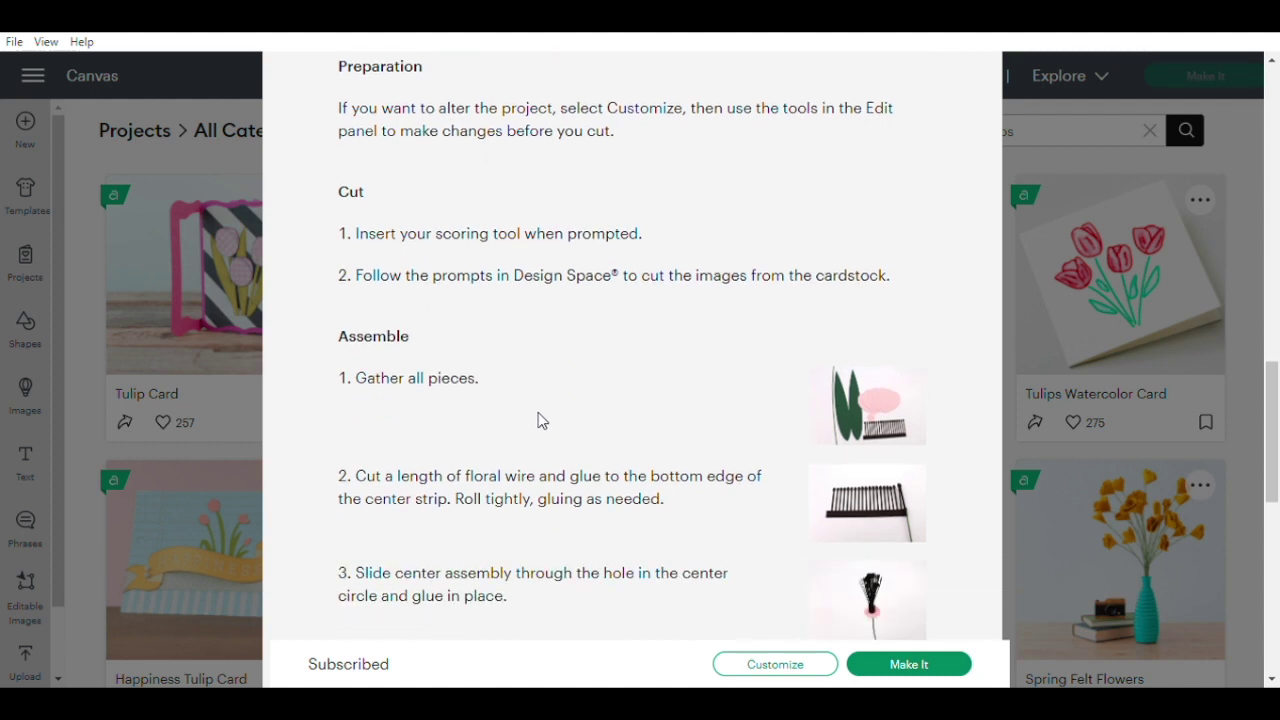
pyautogui.scroll(-2, 541, 420)
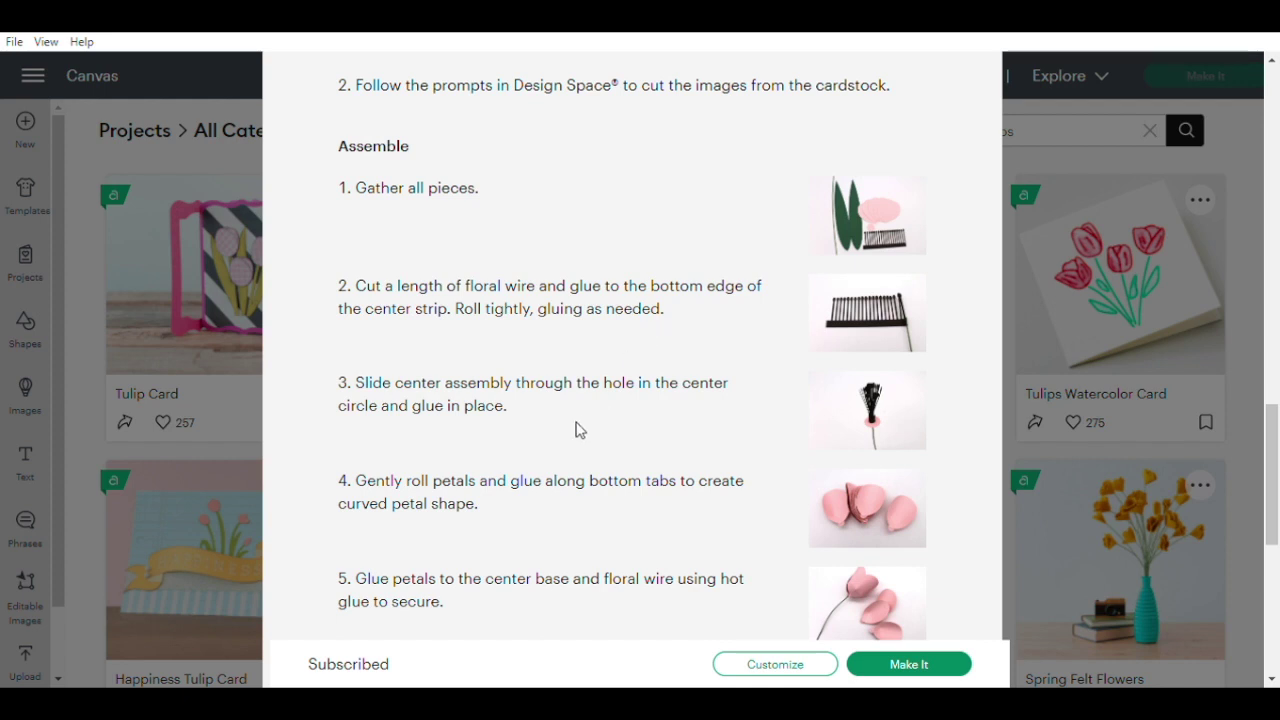
pyautogui.moveTo(850, 420)
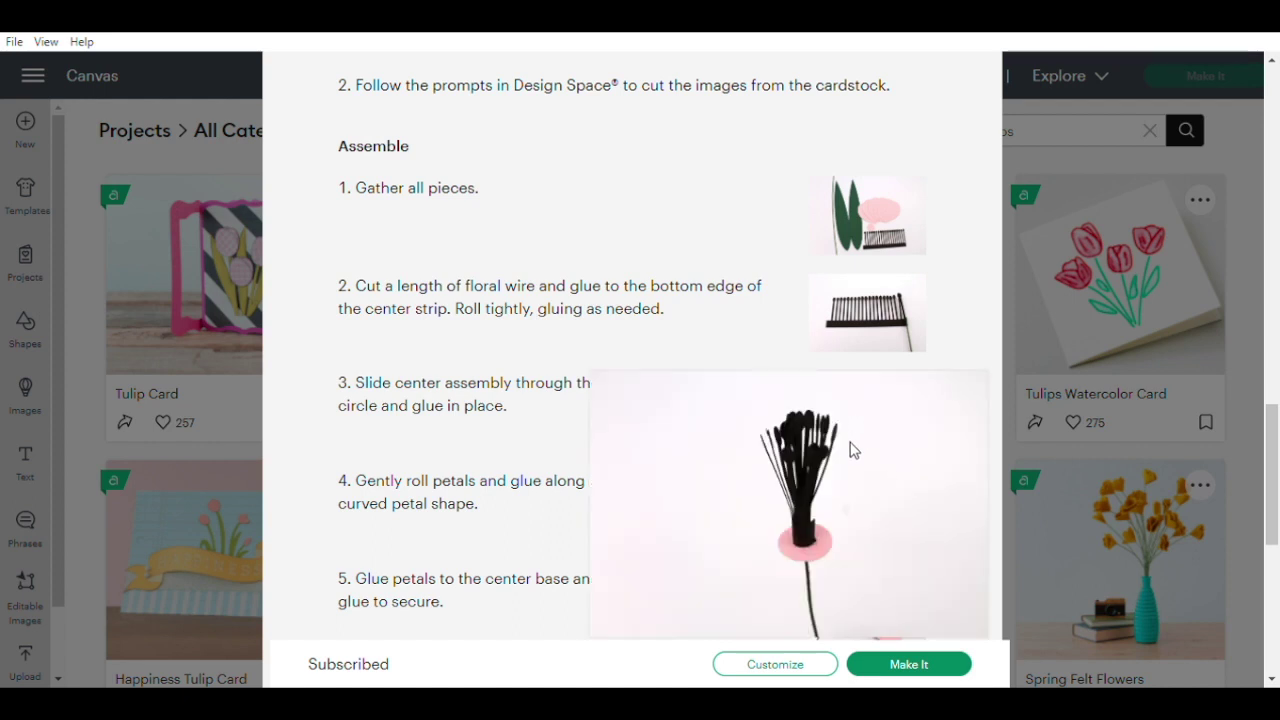
pyautogui.scroll(-2, 535, 435)
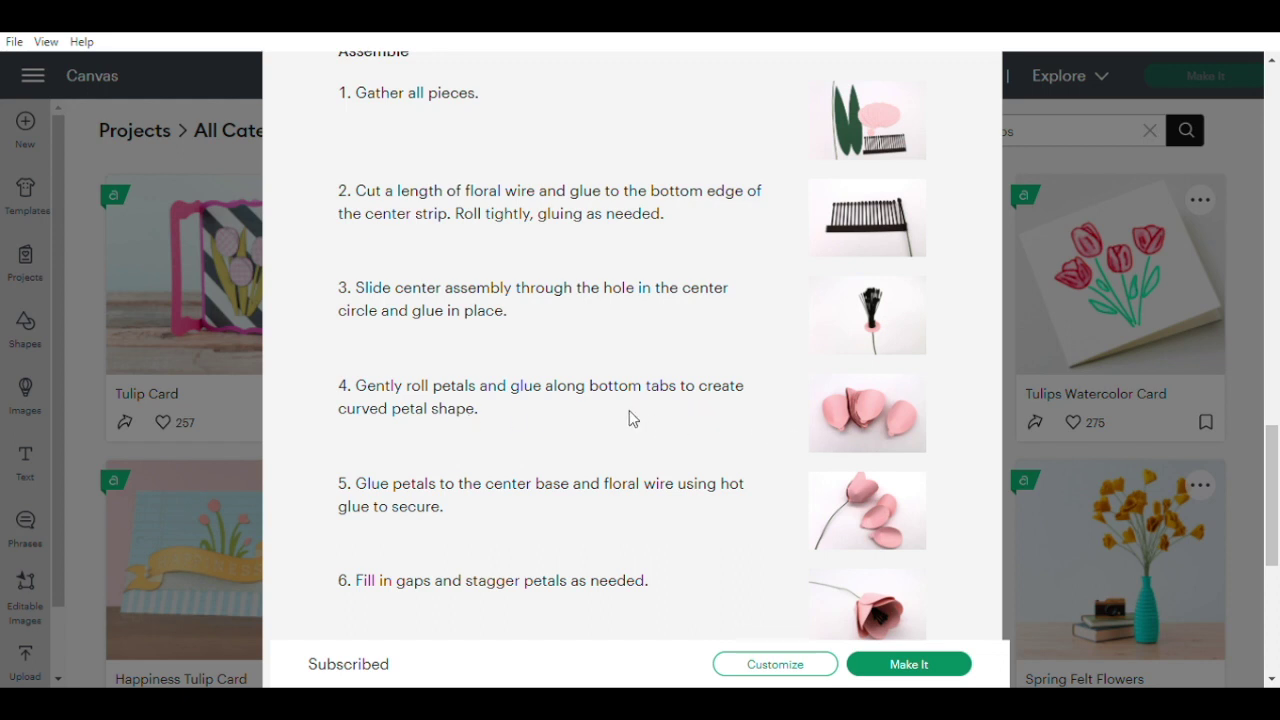
pyautogui.scroll(-4, 630, 418)
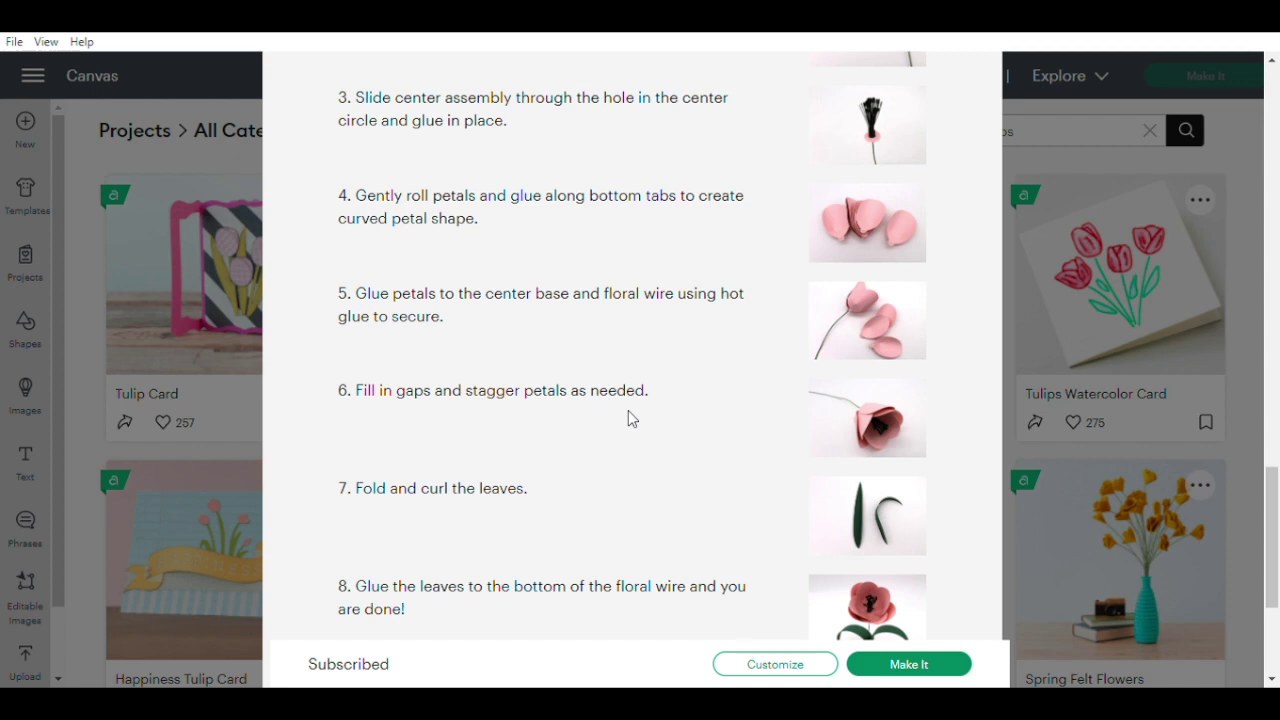
pyautogui.moveTo(838, 352)
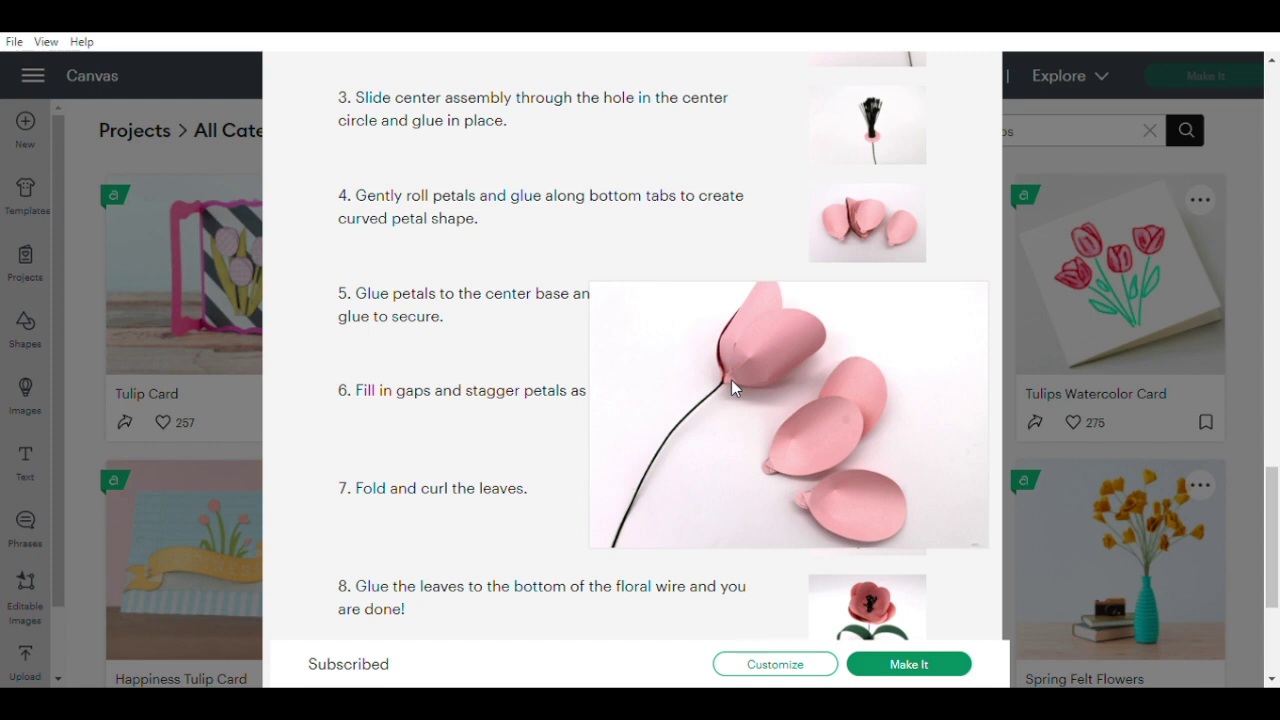
pyautogui.scroll(-3, 651, 306)
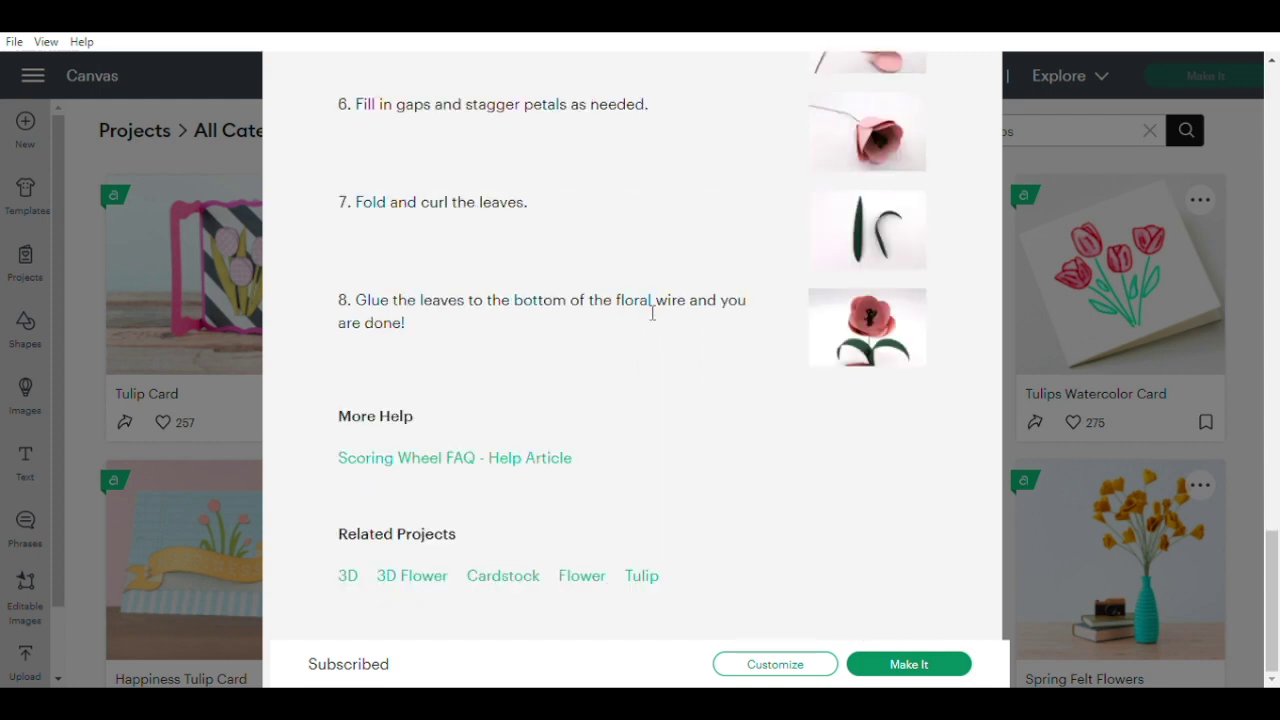
pyautogui.click(778, 664)
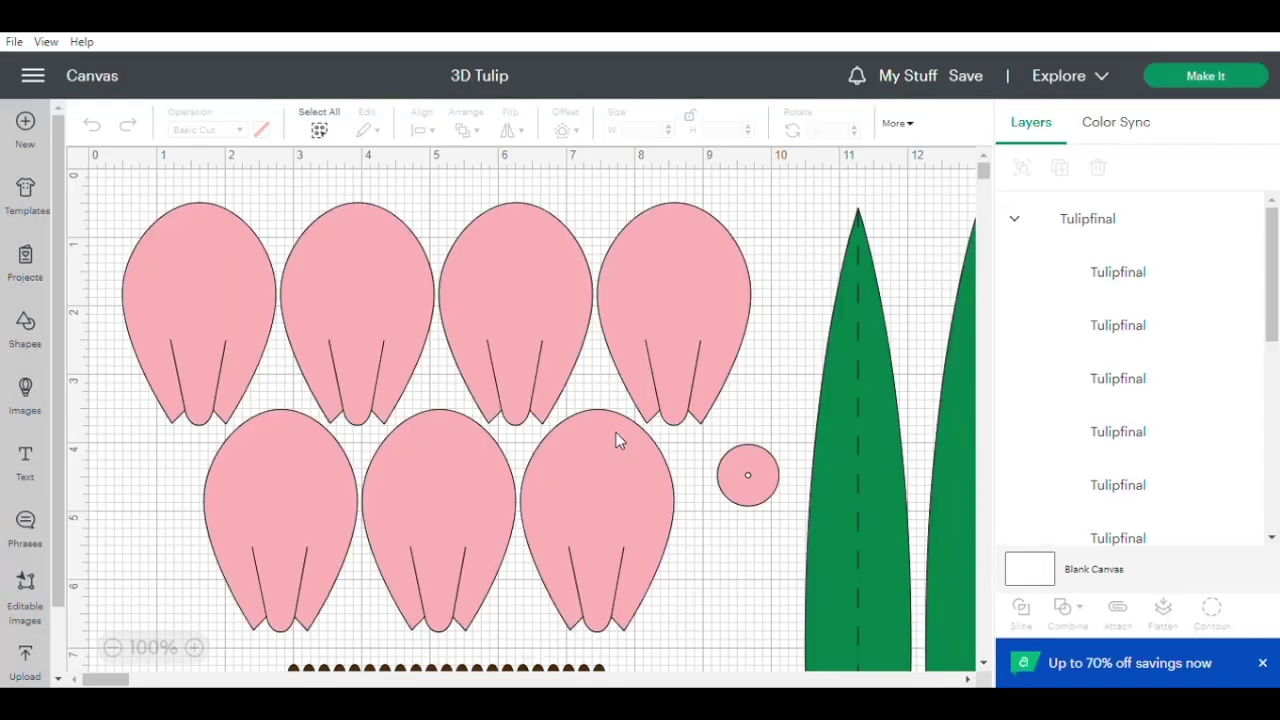
# Step: Select the whole Tulipfinal group, zoom out to 50%, and send it to Make It
pyautogui.click(634, 385)
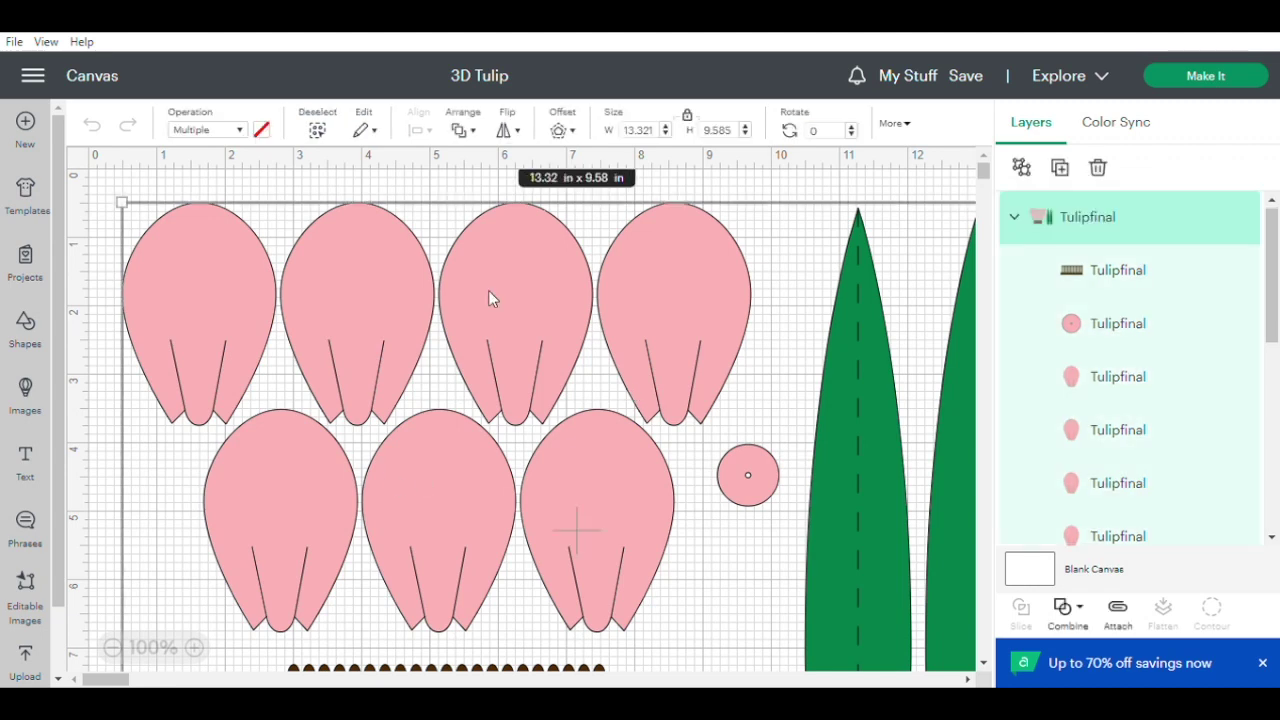
pyautogui.click(116, 648)
pyautogui.click(116, 648)
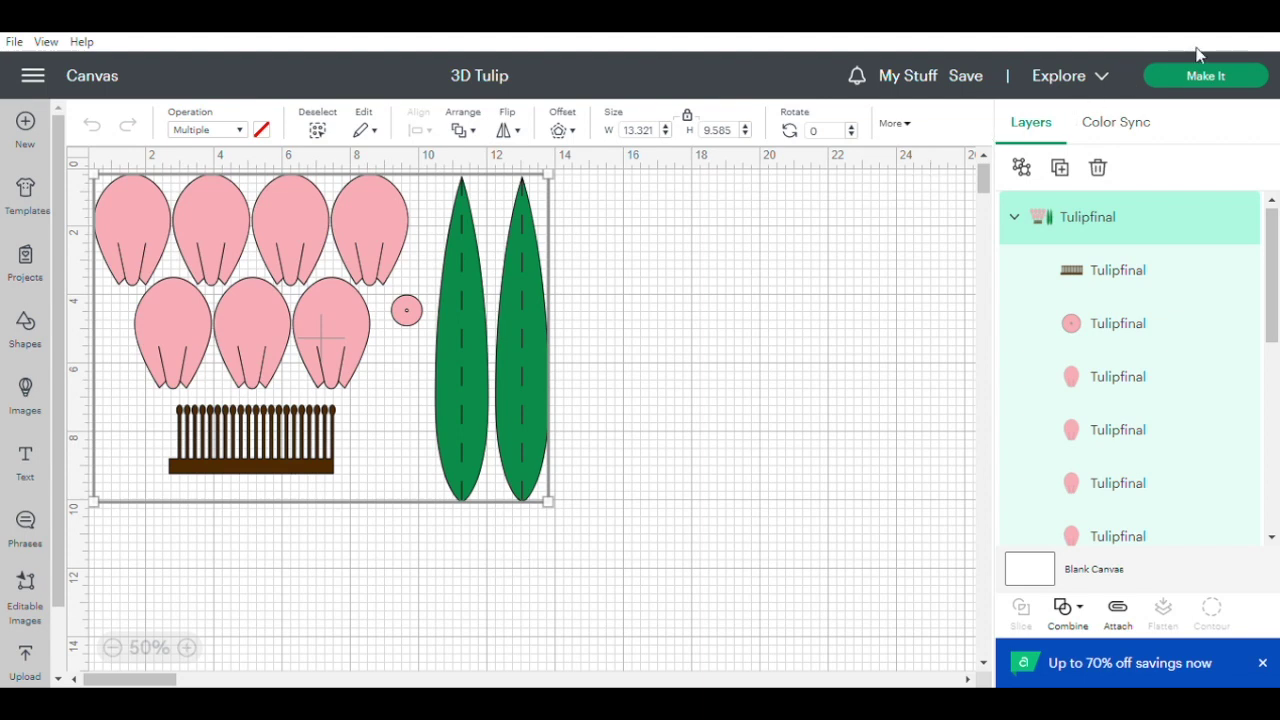
pyautogui.click(1195, 75)
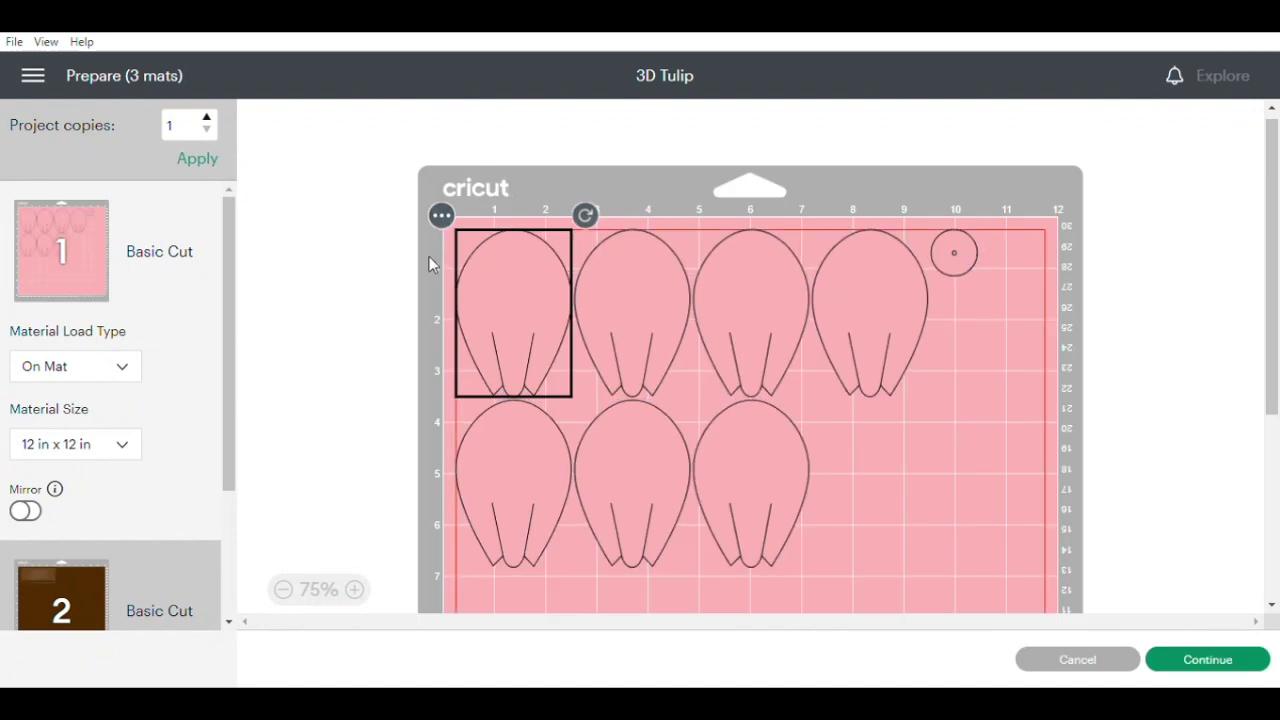
# Step: Review the brown fringe-strip mat and green leaf mat, then continue to the Make screen
pyautogui.click(58, 600)
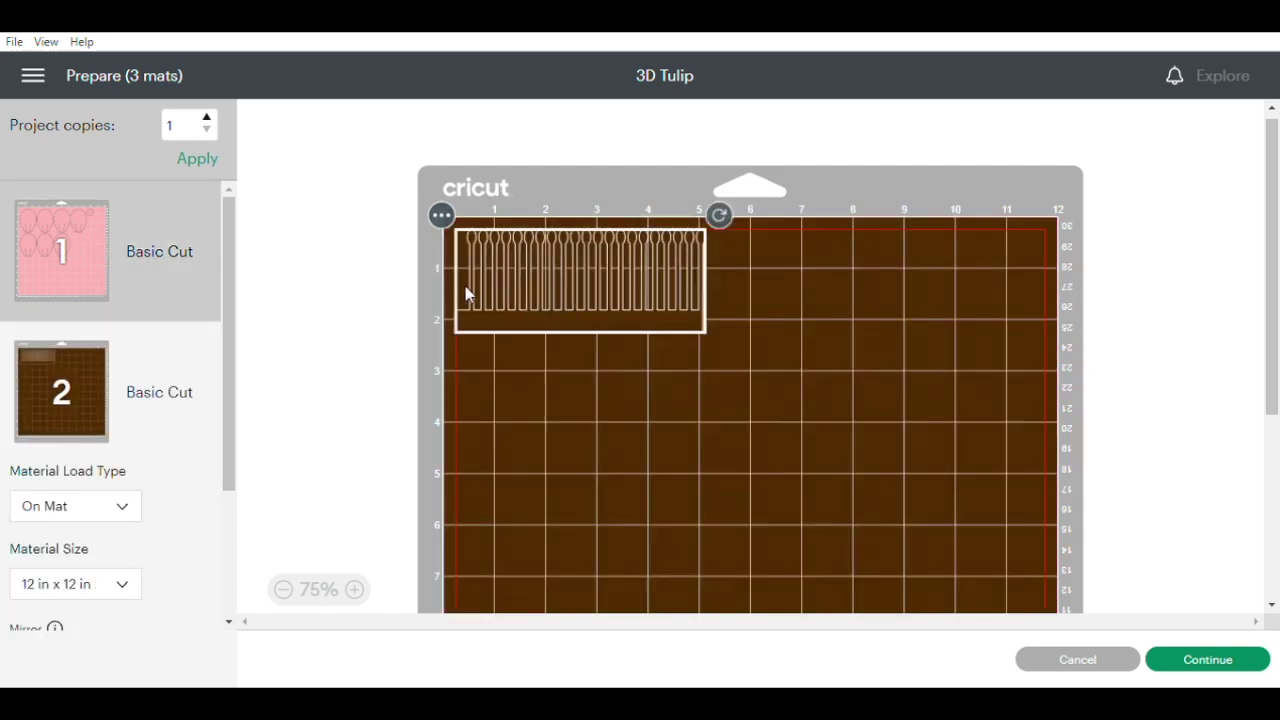
pyautogui.scroll(-2, 55, 572)
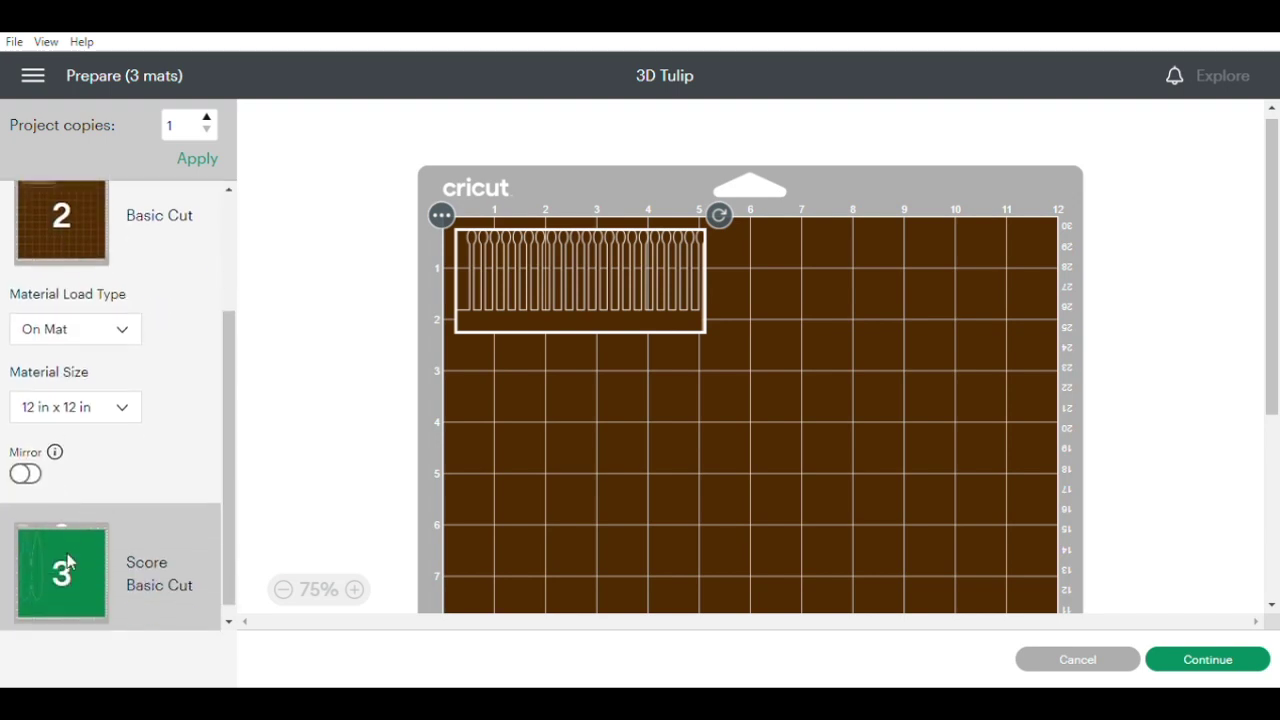
pyautogui.click(80, 557)
pyautogui.scroll(-4, 519, 437)
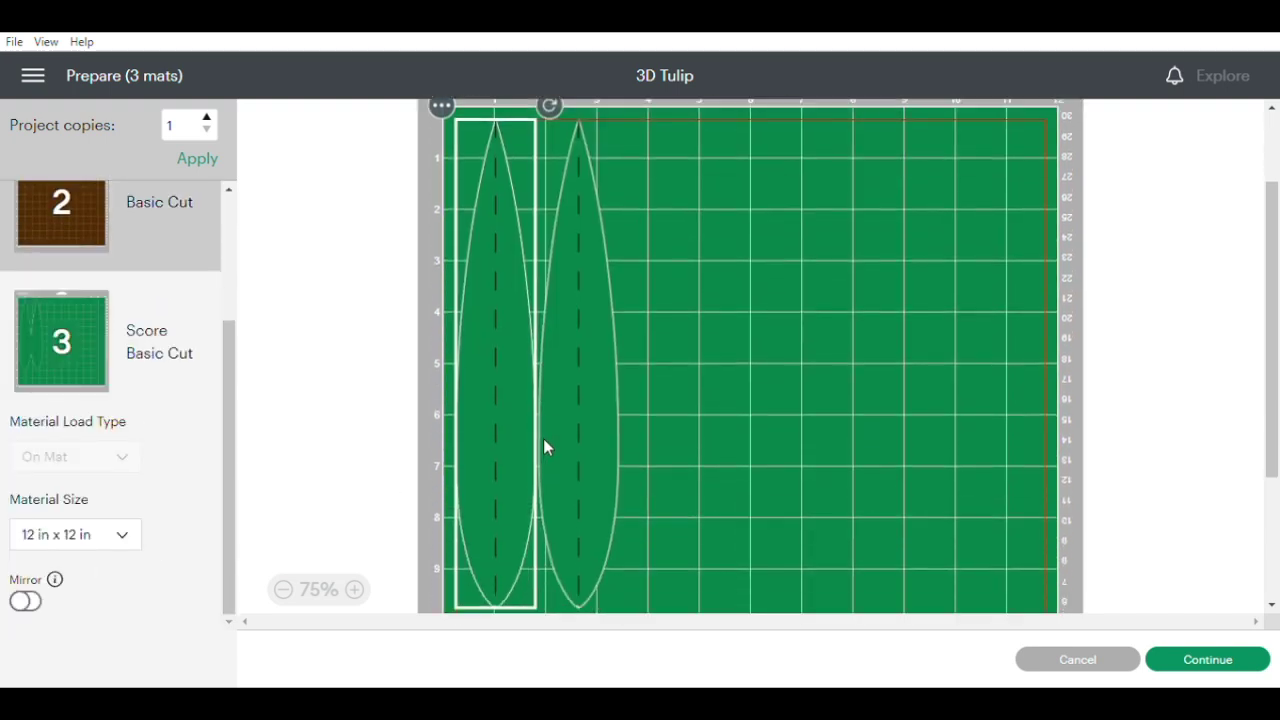
pyautogui.scroll(2, 620, 390)
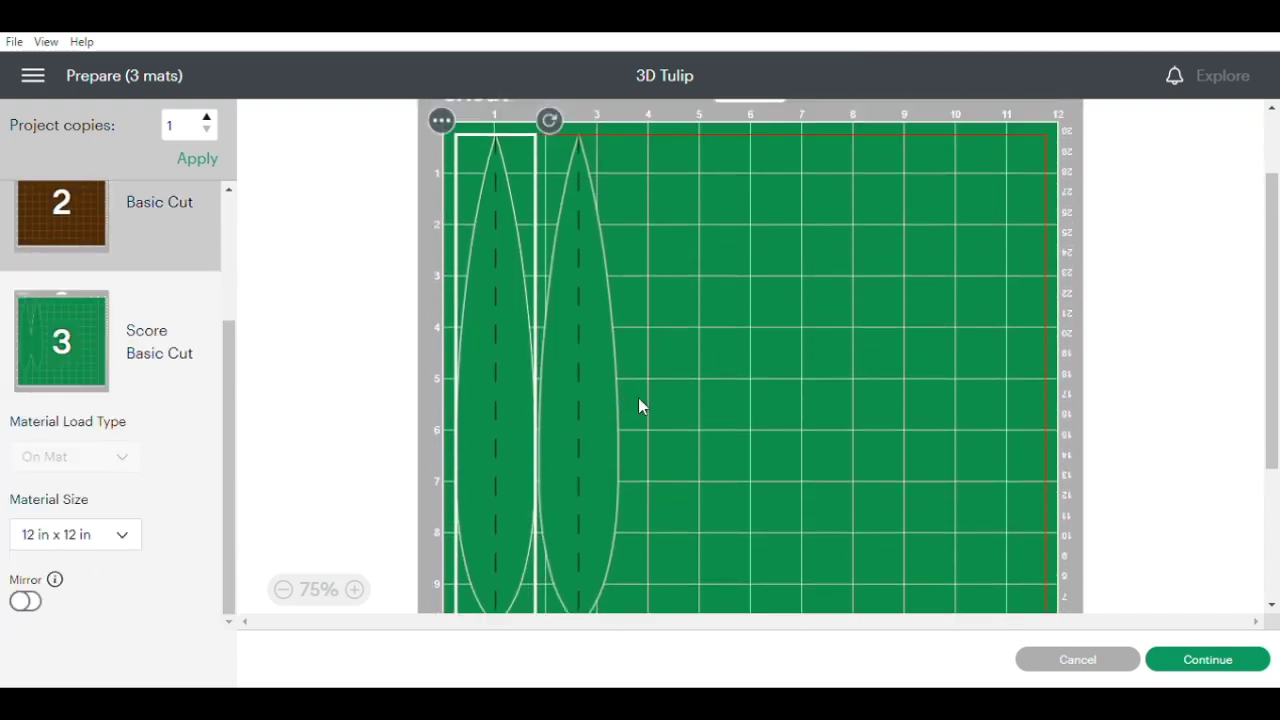
pyautogui.click(1207, 662)
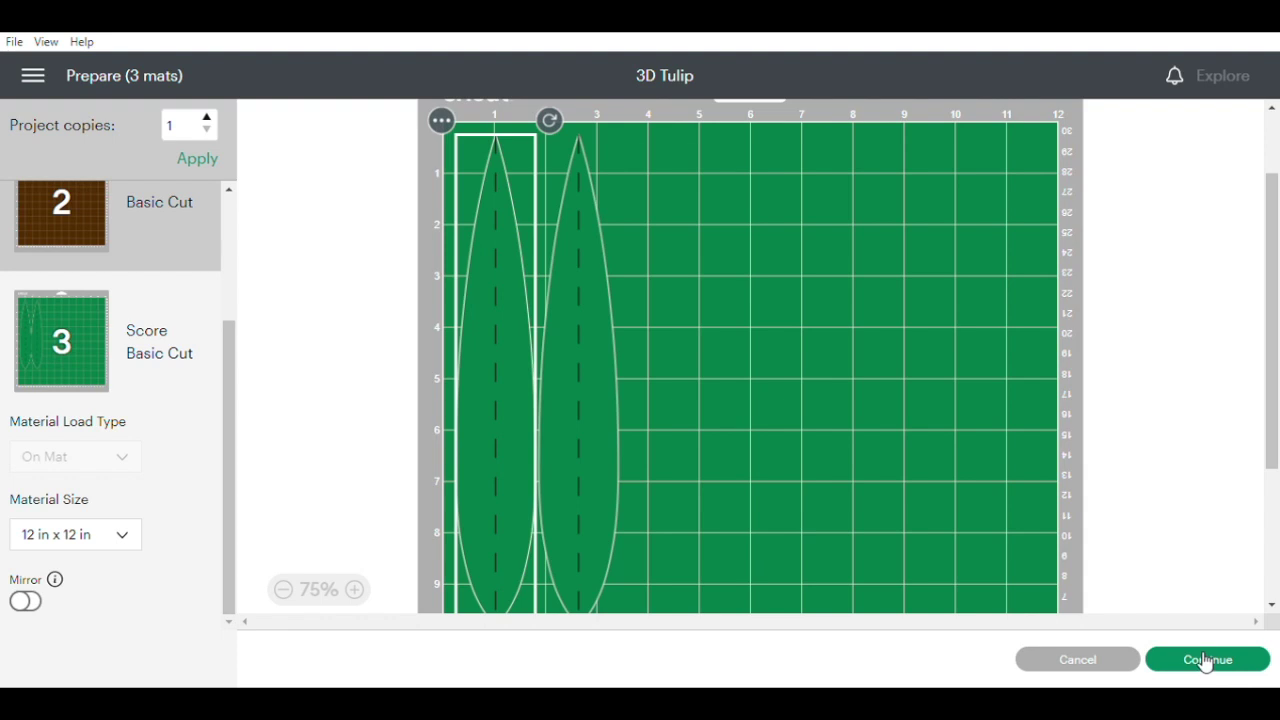
pyautogui.click(1206, 662)
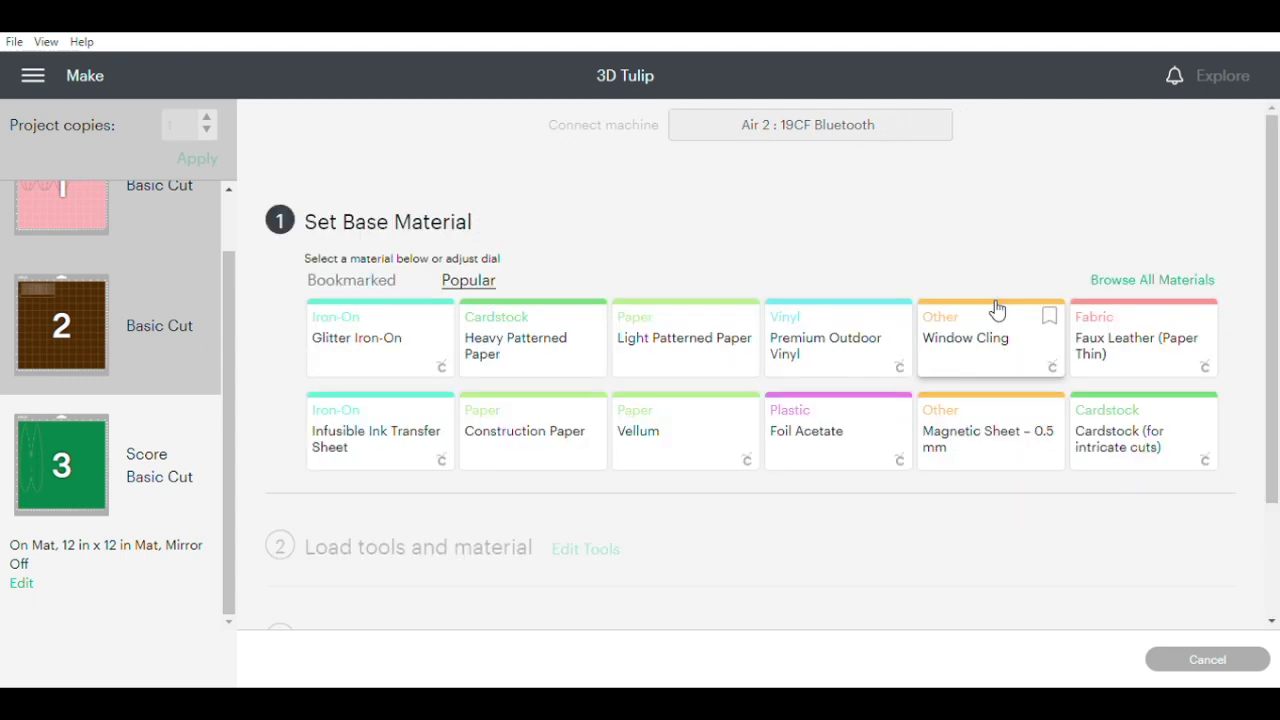
# Step: Choose Heavy Patterned Paper as the base material and raise the pressure to More
pyautogui.click(505, 357)
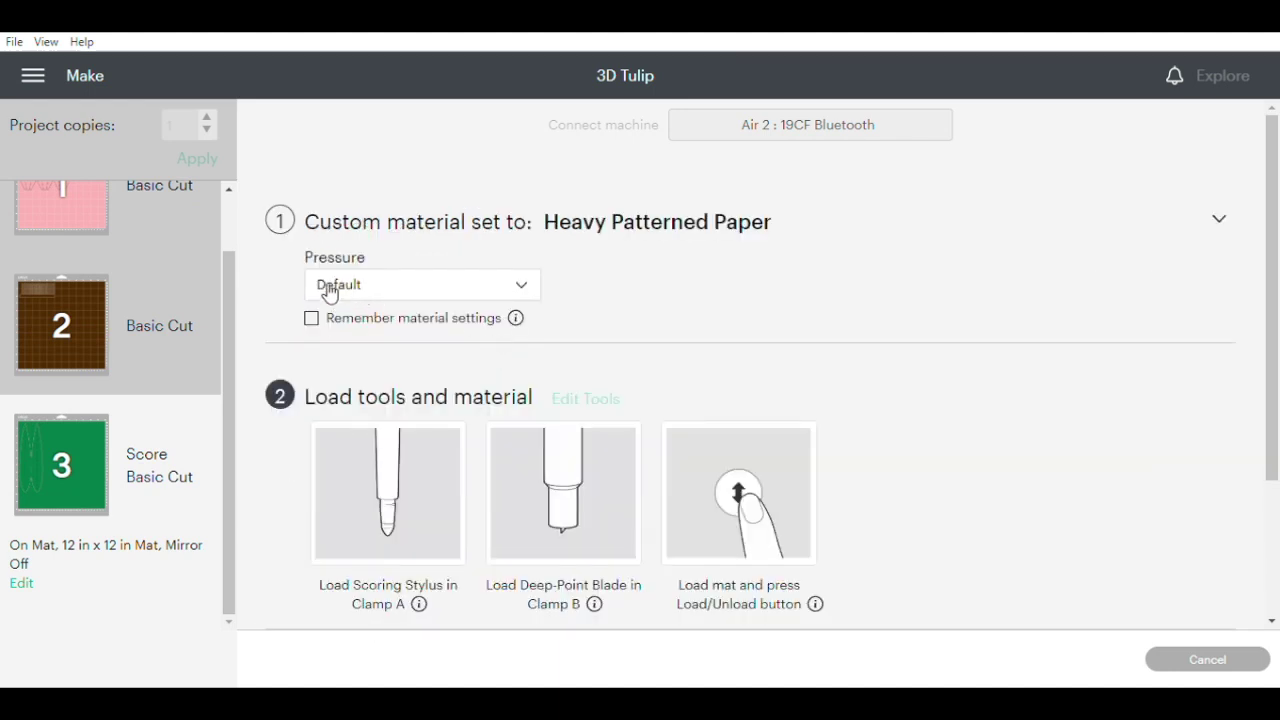
pyautogui.click(524, 289)
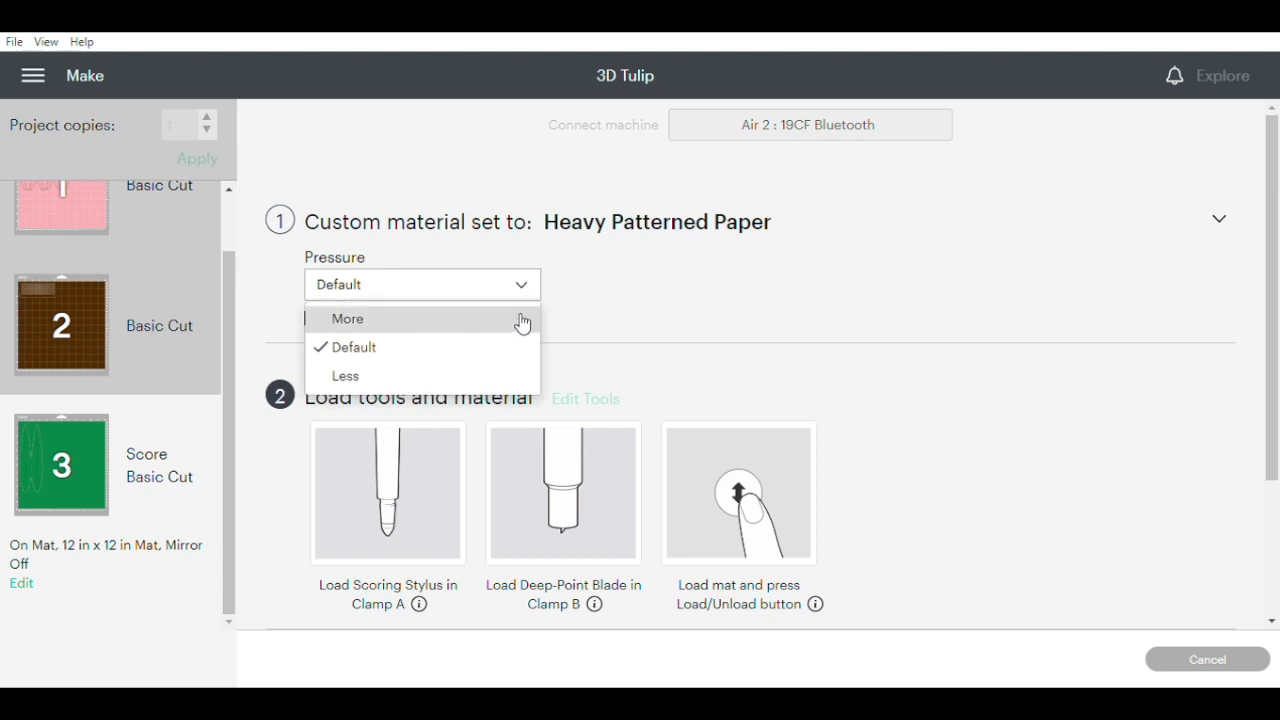
pyautogui.click(522, 320)
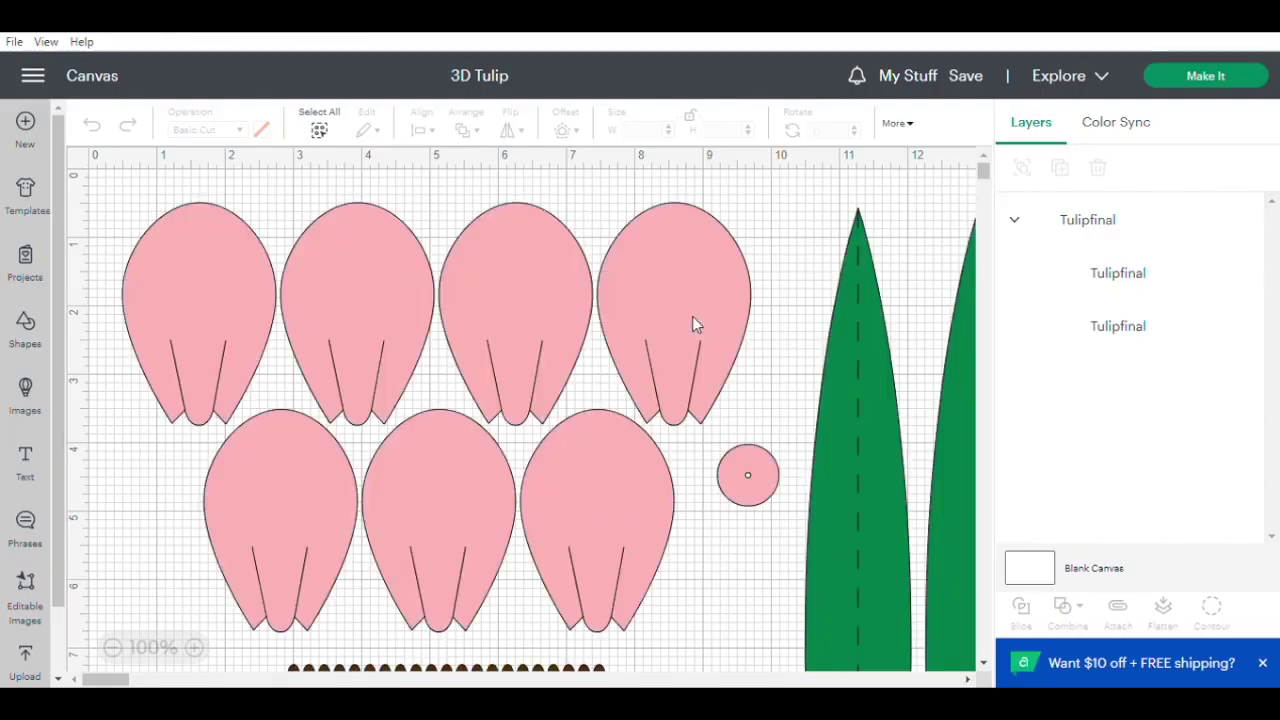
# Step: Scale the Tulipfinal group to 23.432 × 16.86 inches at 25% zoom, then choose Make It
pyautogui.click(690, 316)
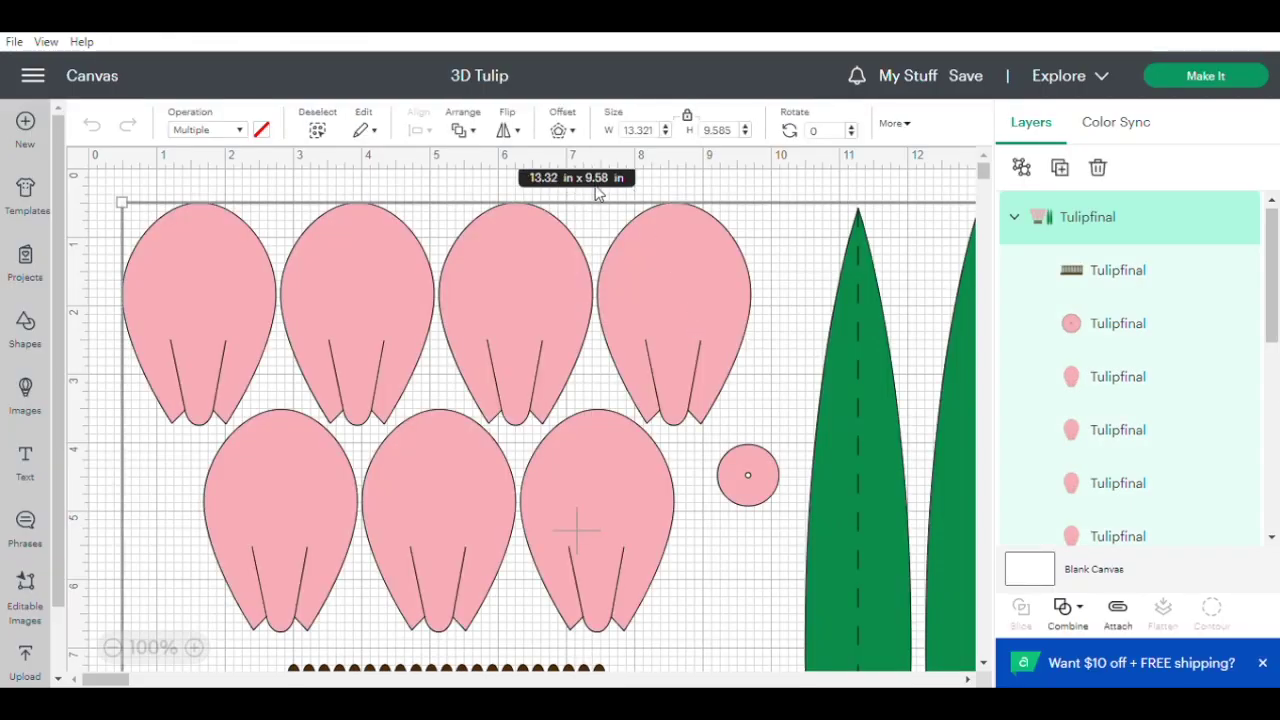
pyautogui.click(113, 648)
pyautogui.click(113, 648)
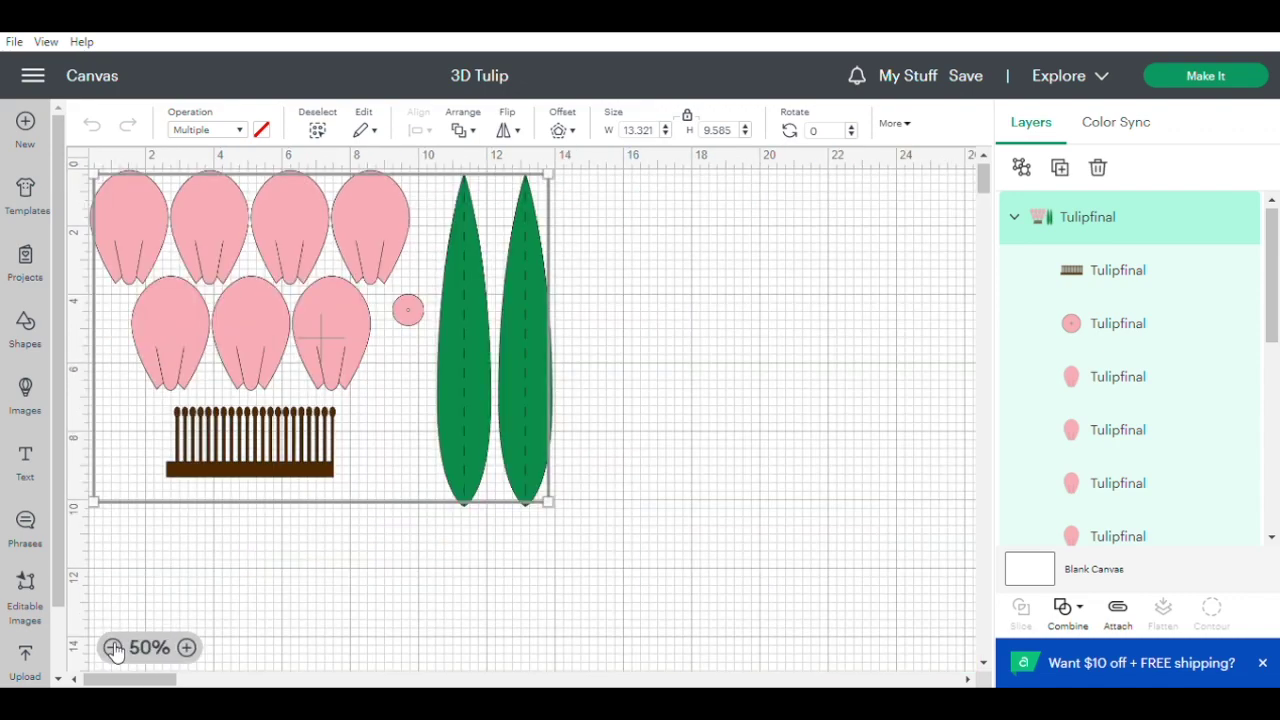
pyautogui.click(113, 648)
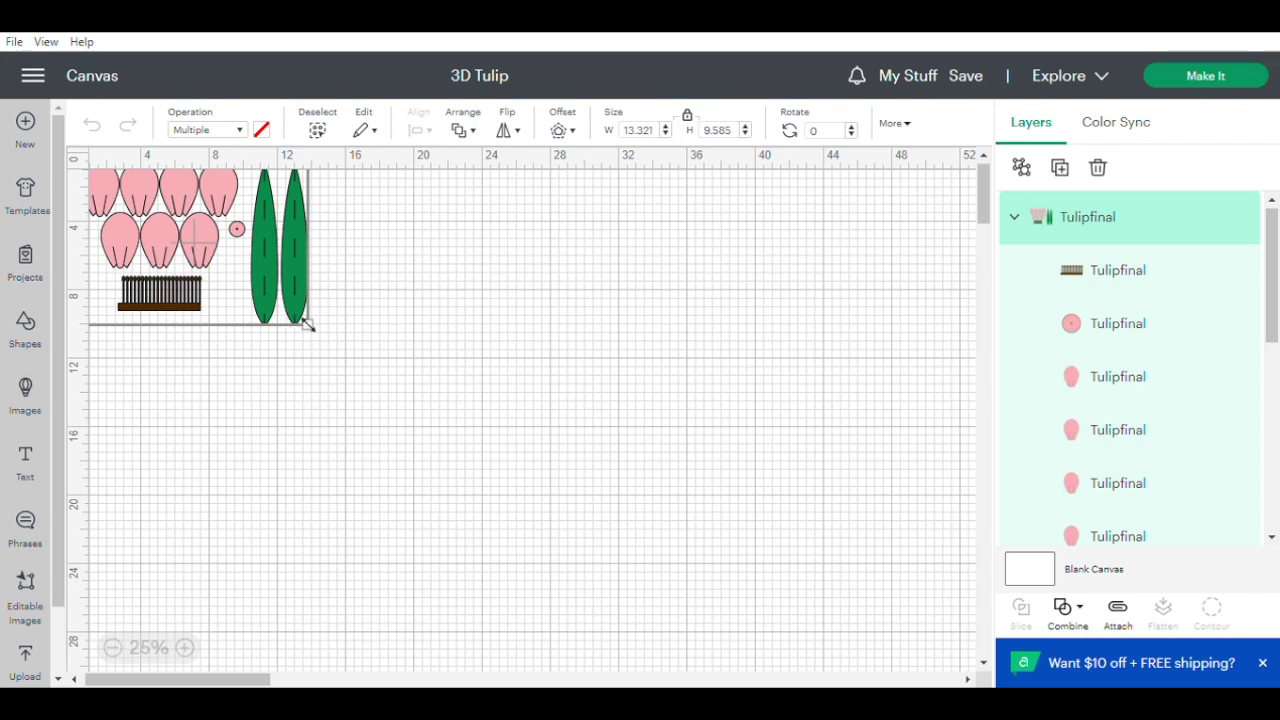
pyautogui.moveTo(330, 344); pyautogui.dragTo(502, 466)
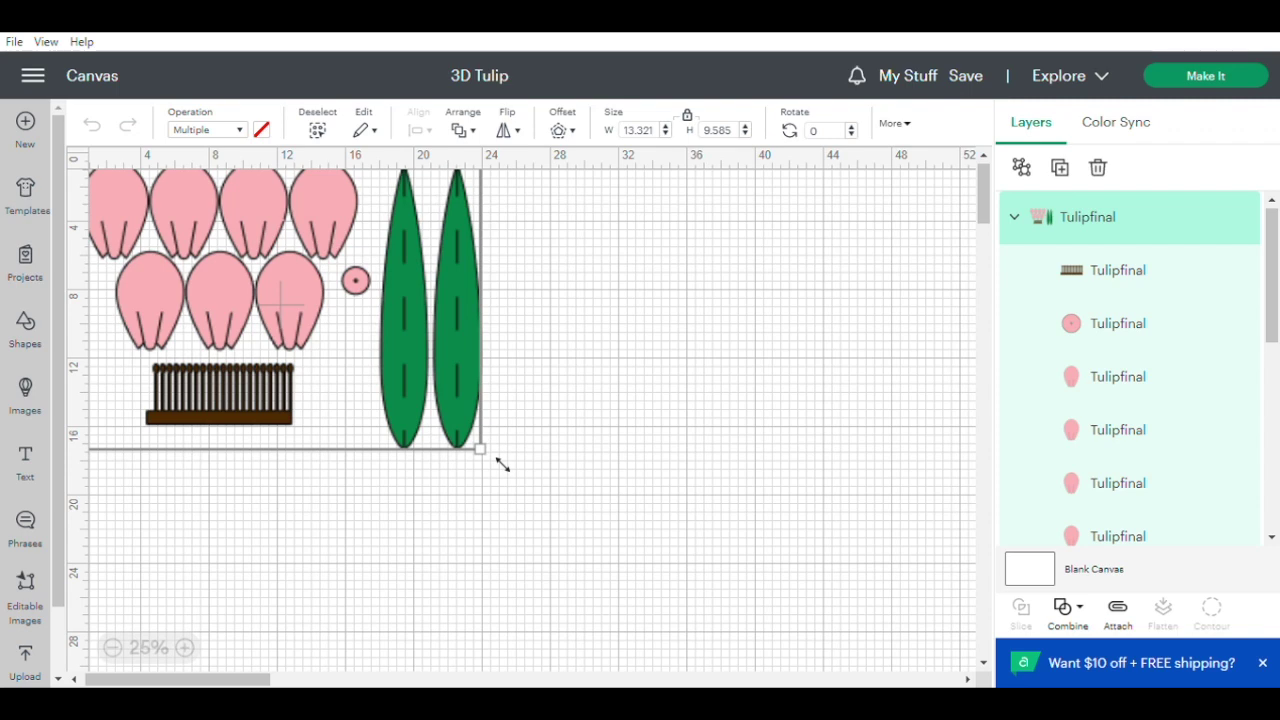
pyautogui.moveTo(502, 466); pyautogui.dragTo(502, 466)
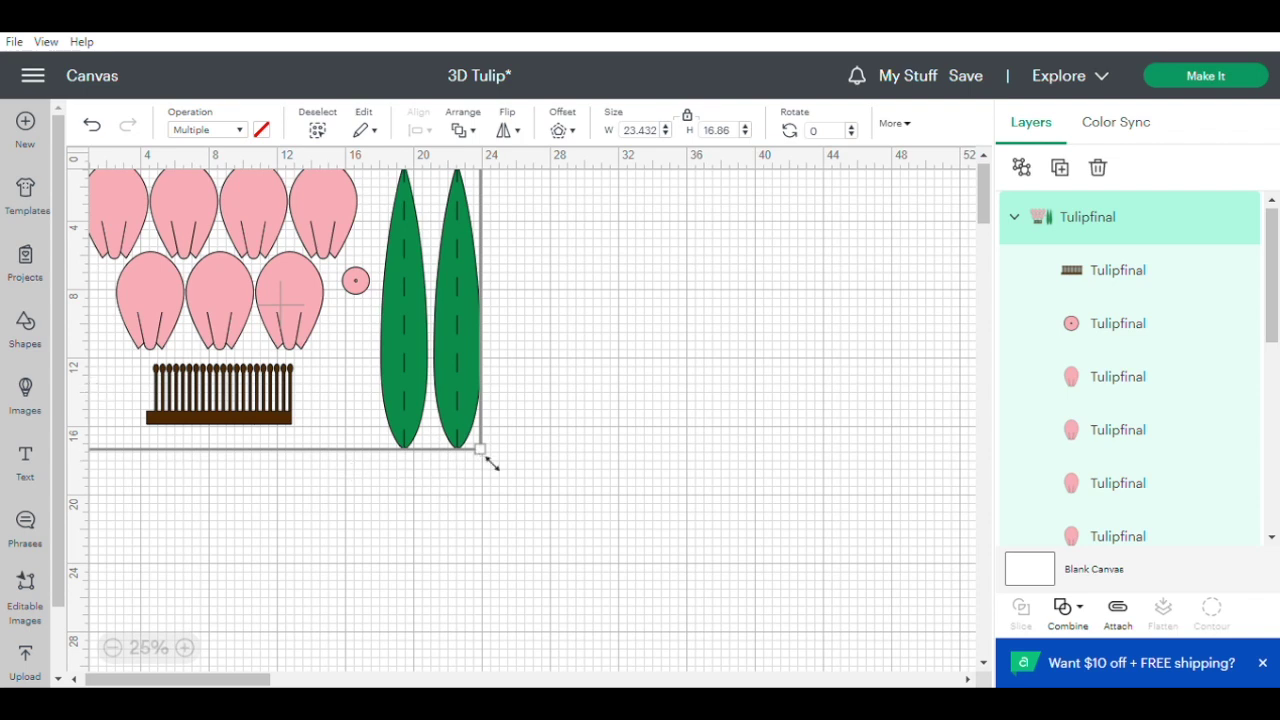
pyautogui.click(1232, 78)
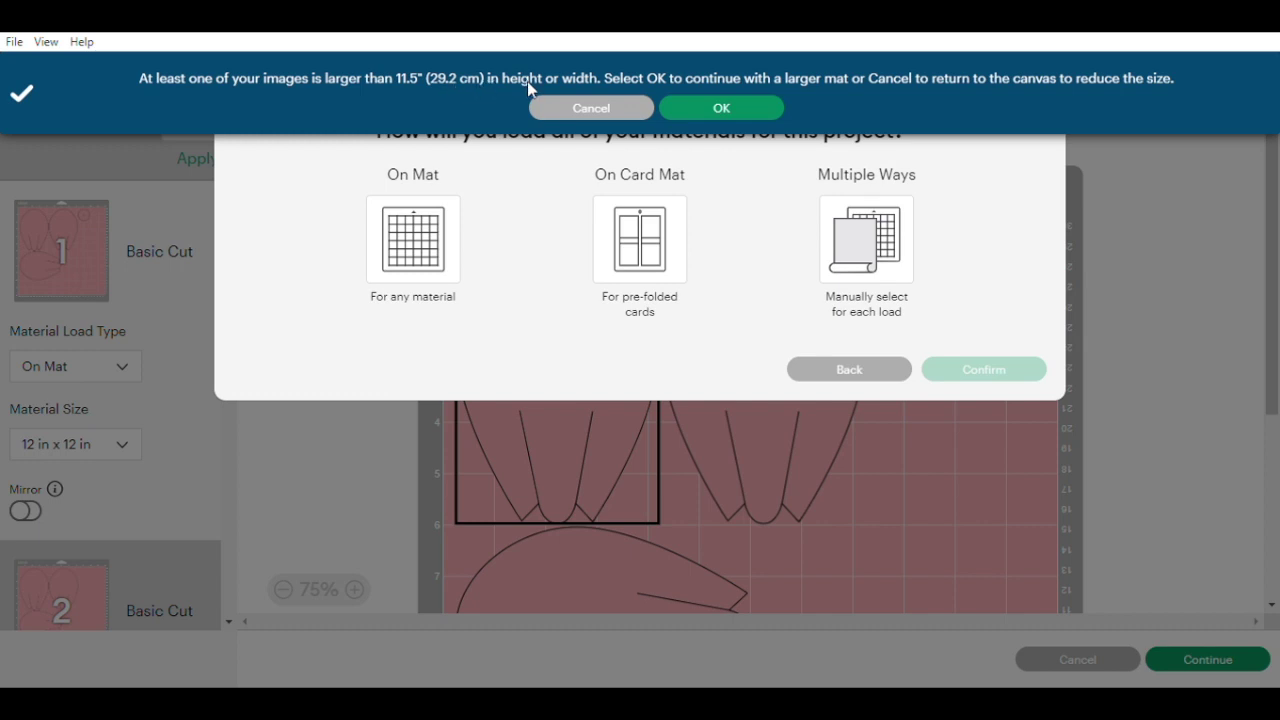
# Step: Accept the oversize warning, choose On Mat, and confirm 12 in x 24 in mats
pyautogui.click(716, 112)
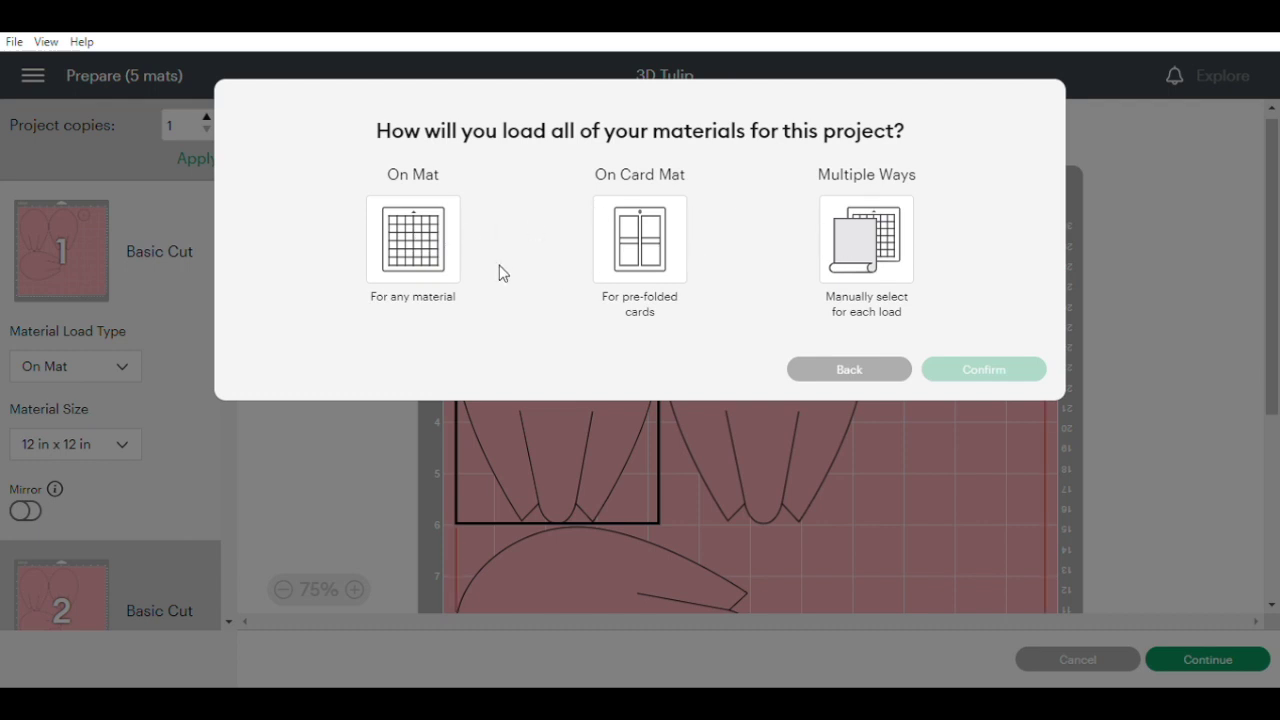
pyautogui.click(418, 252)
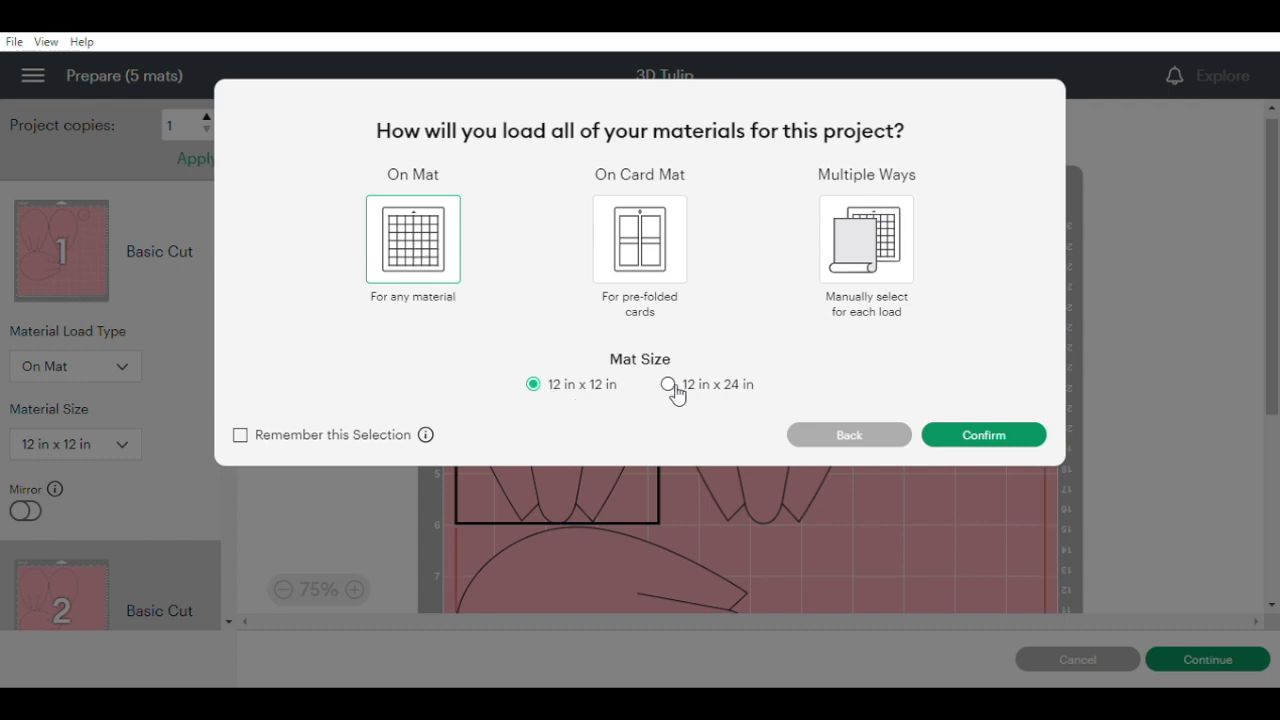
pyautogui.click(975, 436)
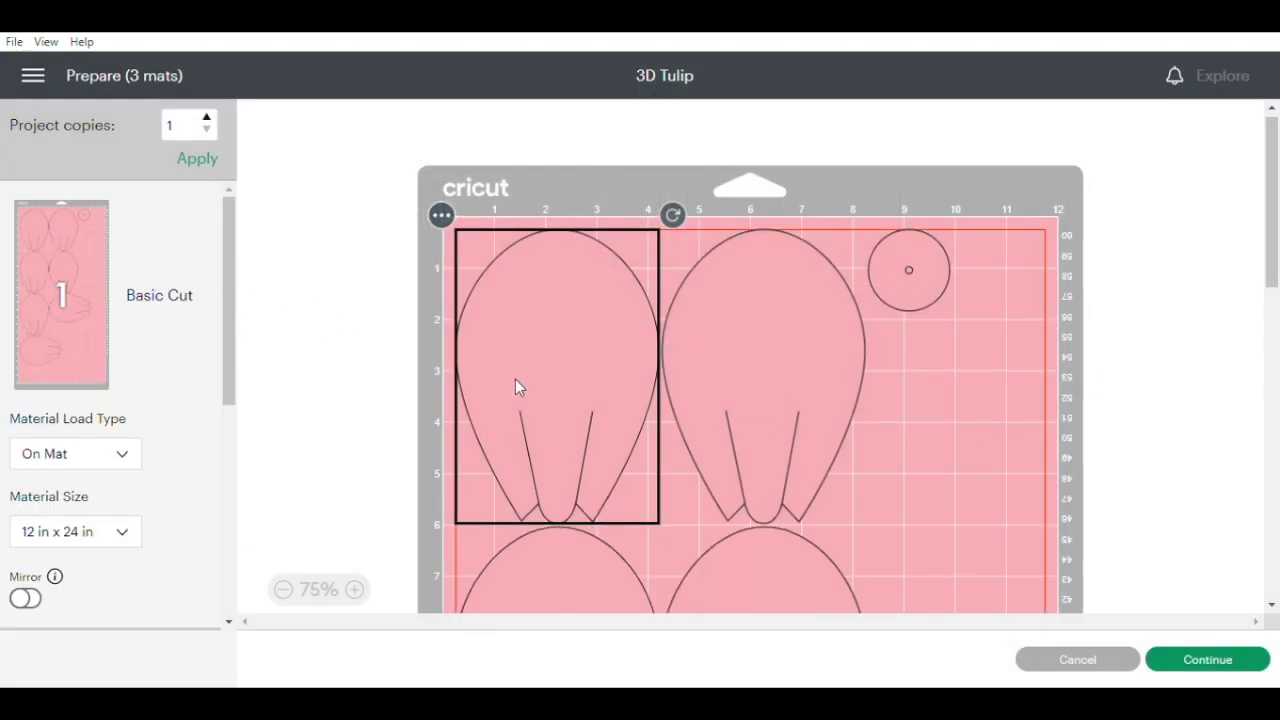
pyautogui.scroll(-8, 512, 400)
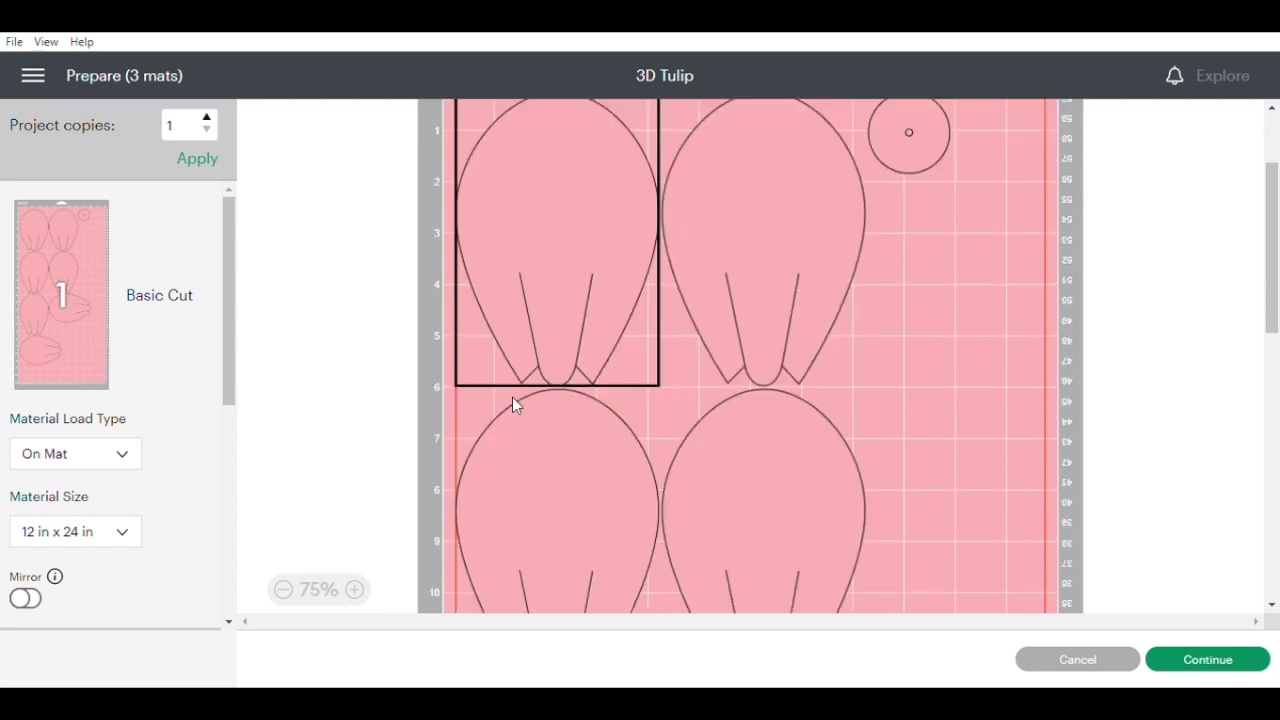
pyautogui.scroll(-1, 519, 418)
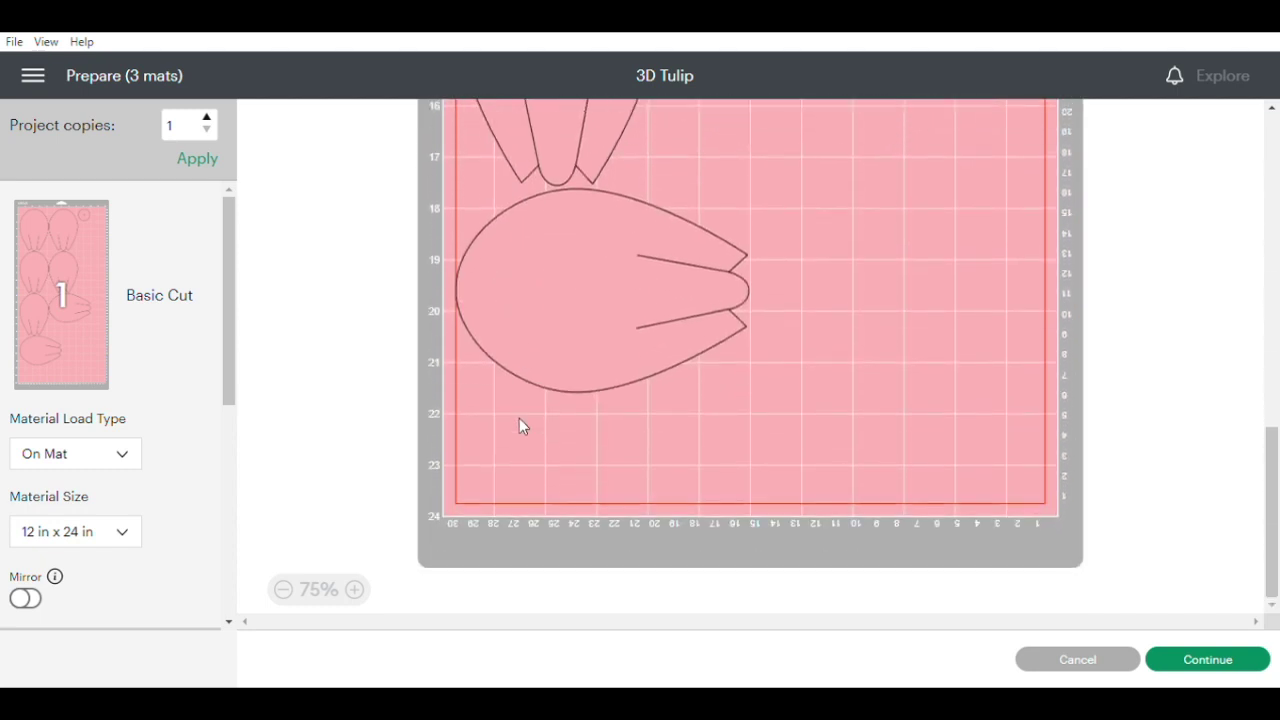
pyautogui.scroll(9, 517, 422)
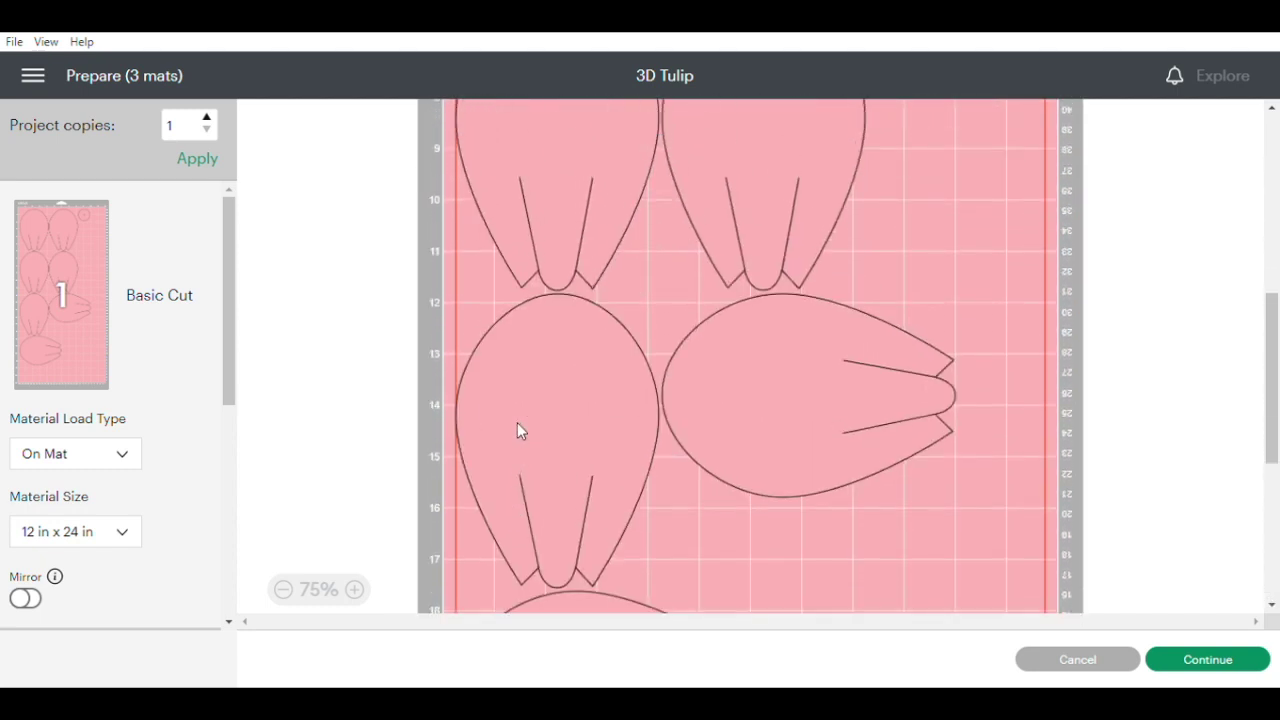
pyautogui.scroll(-2, 450, 428)
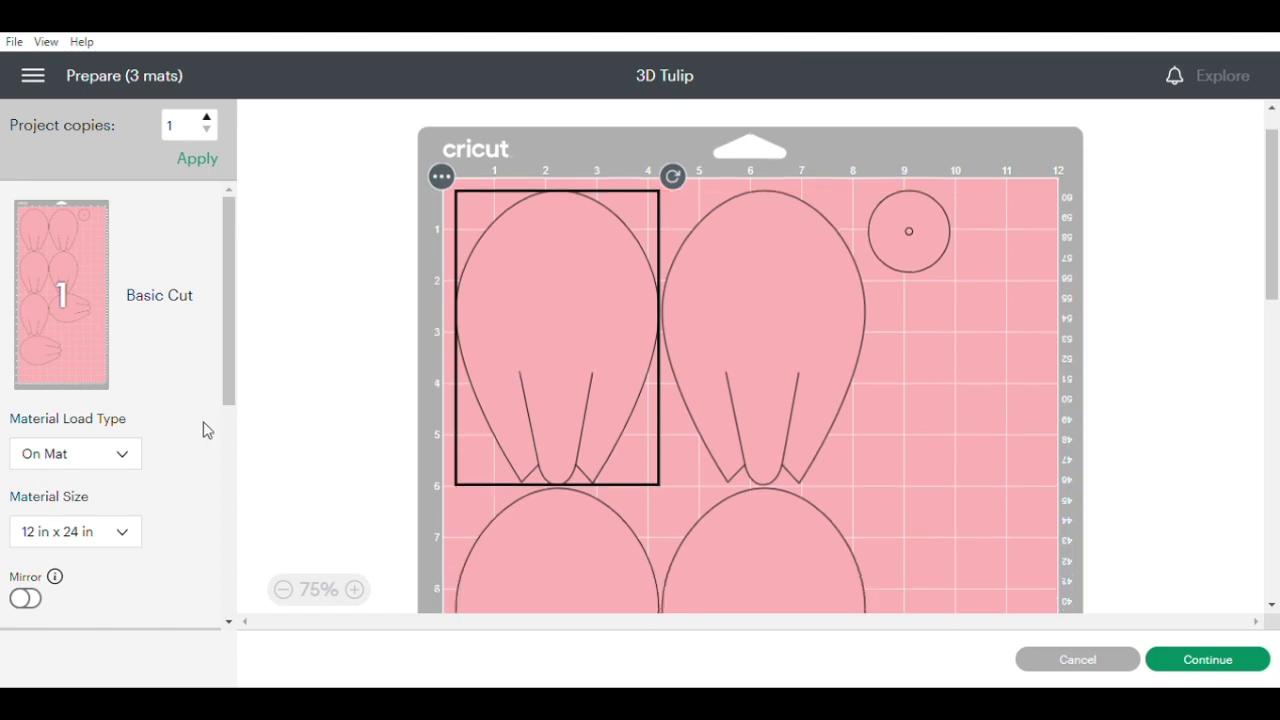
pyautogui.scroll(-4, 78, 560)
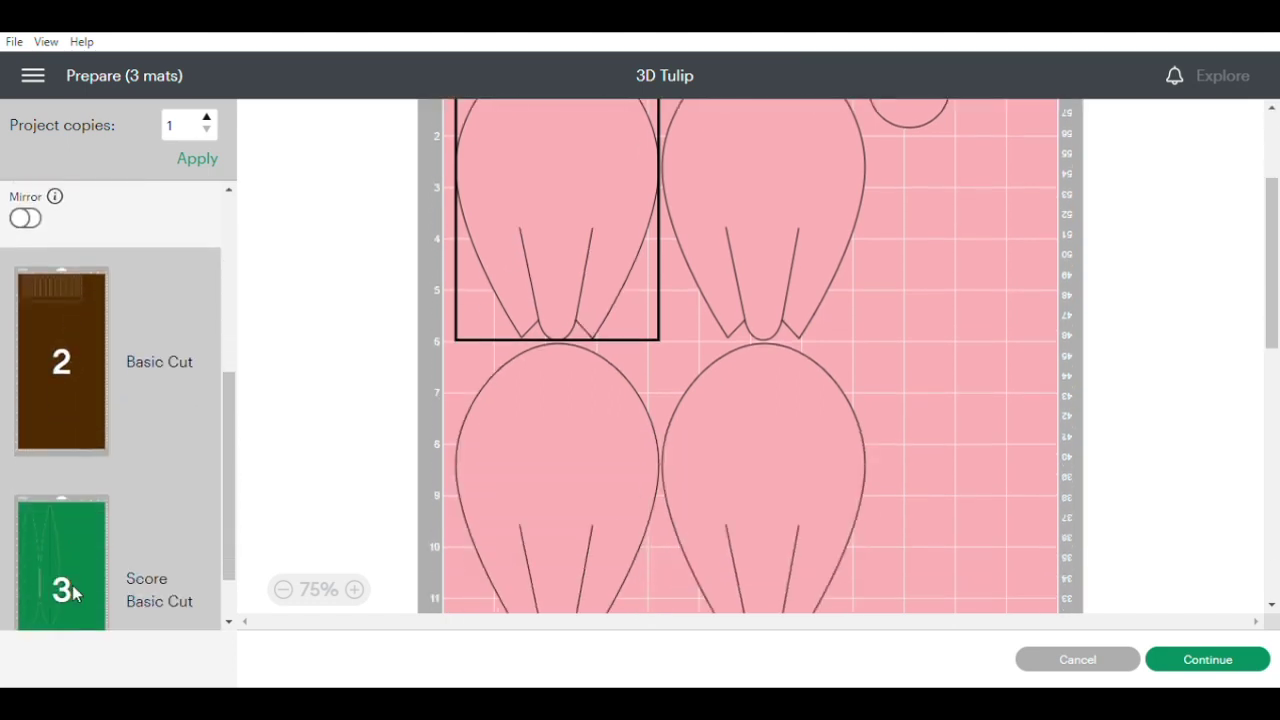
pyautogui.click(63, 400)
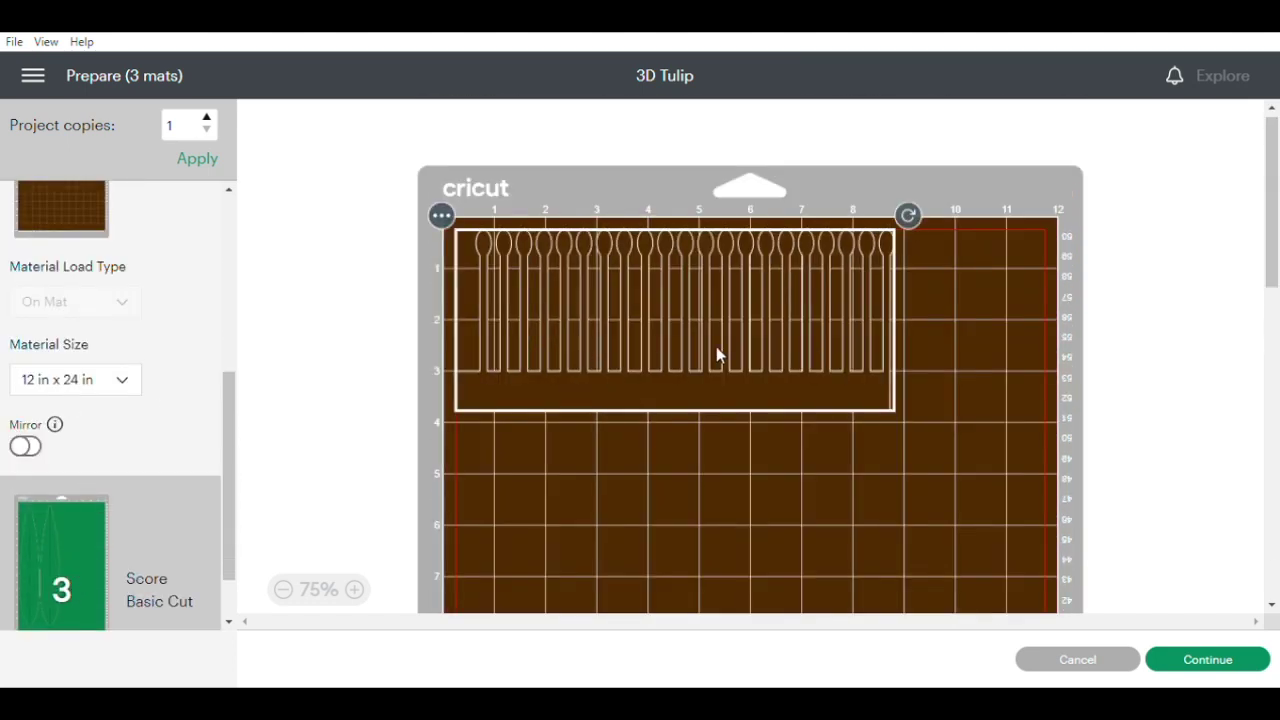
pyautogui.click(65, 580)
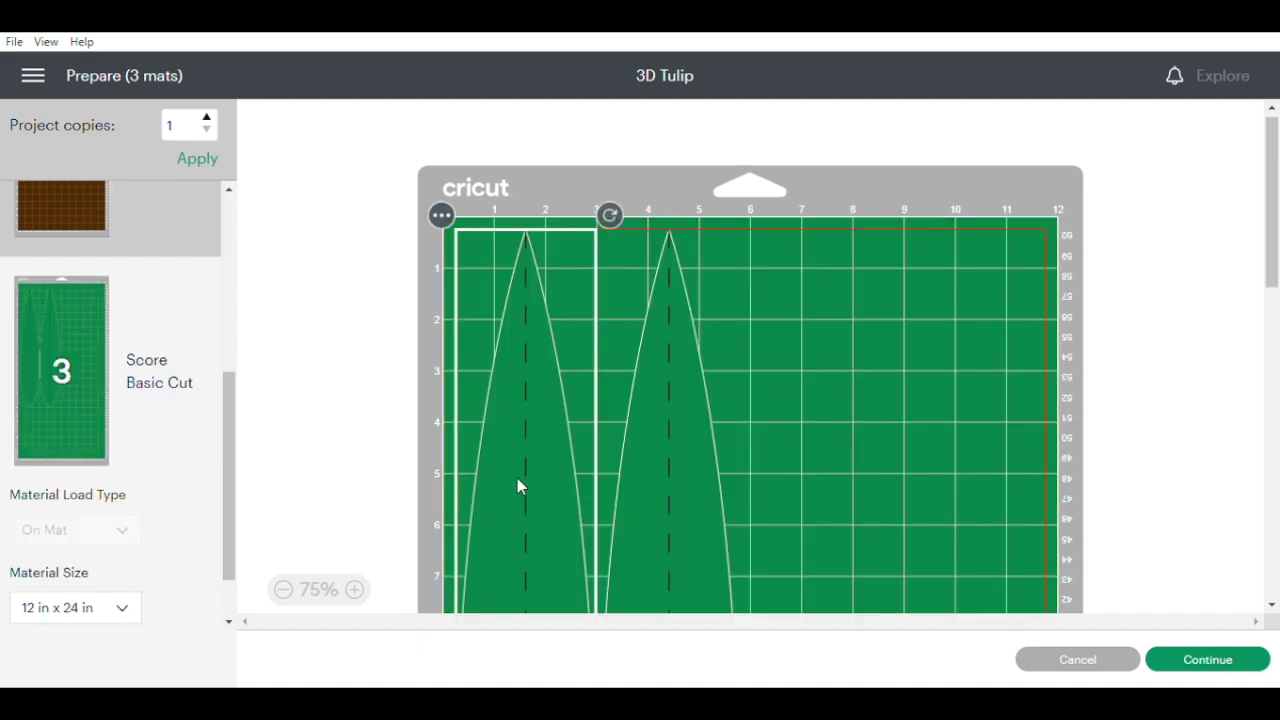
pyautogui.scroll(-10, 520, 485)
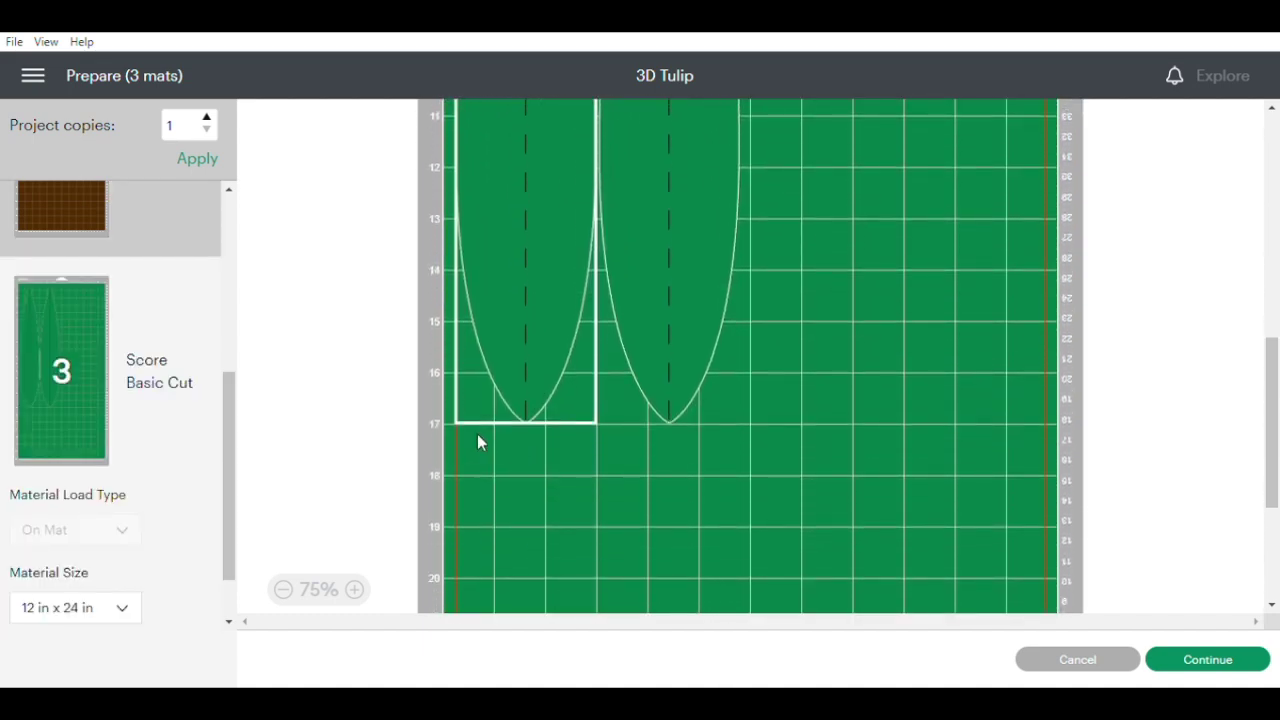
pyautogui.scroll(10, 506, 466)
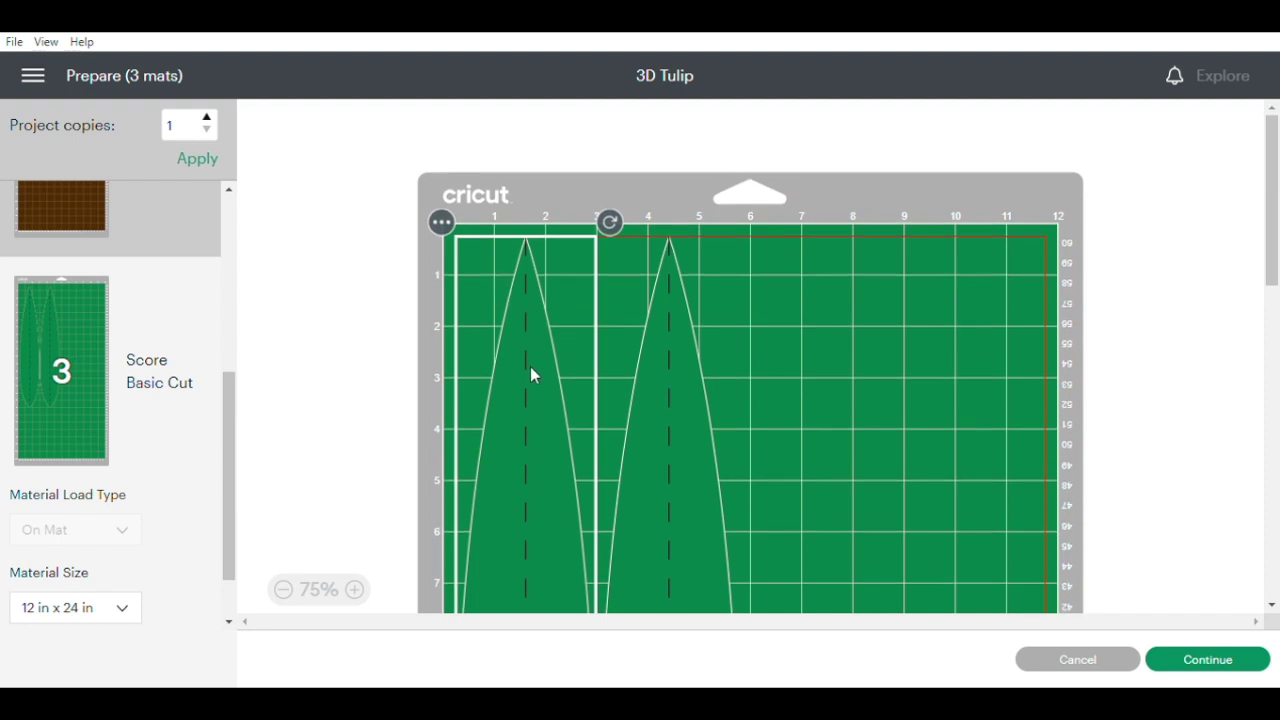
pyautogui.scroll(5, 141, 220)
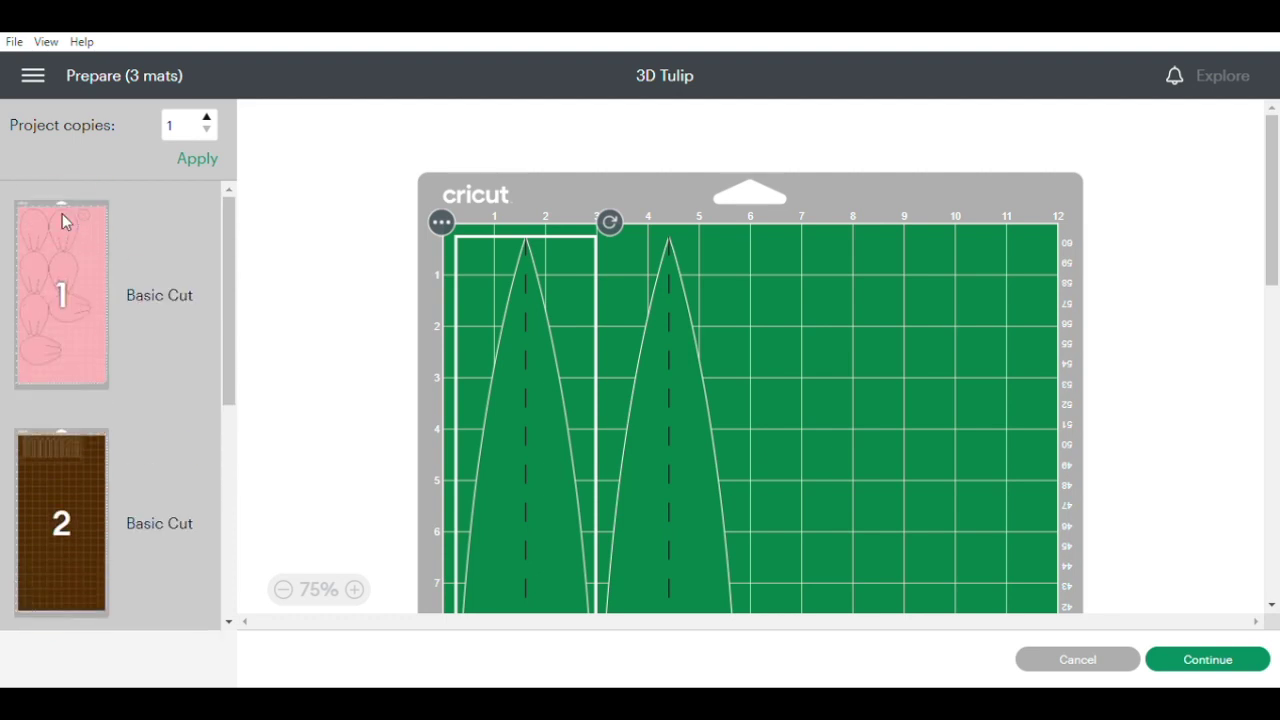
# Step: On pink mat 1, drag the lower-left and right petals further down so nothing overlaps
pyautogui.click(60, 297)
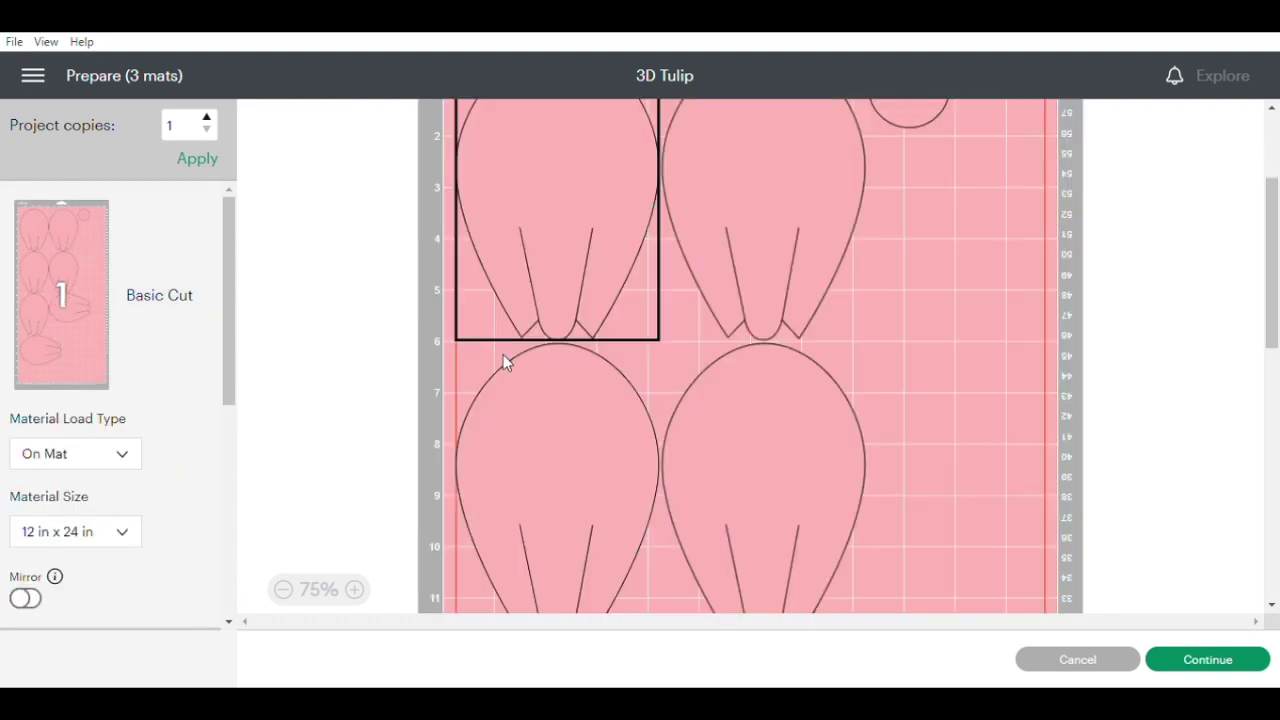
pyautogui.scroll(2, 503, 356)
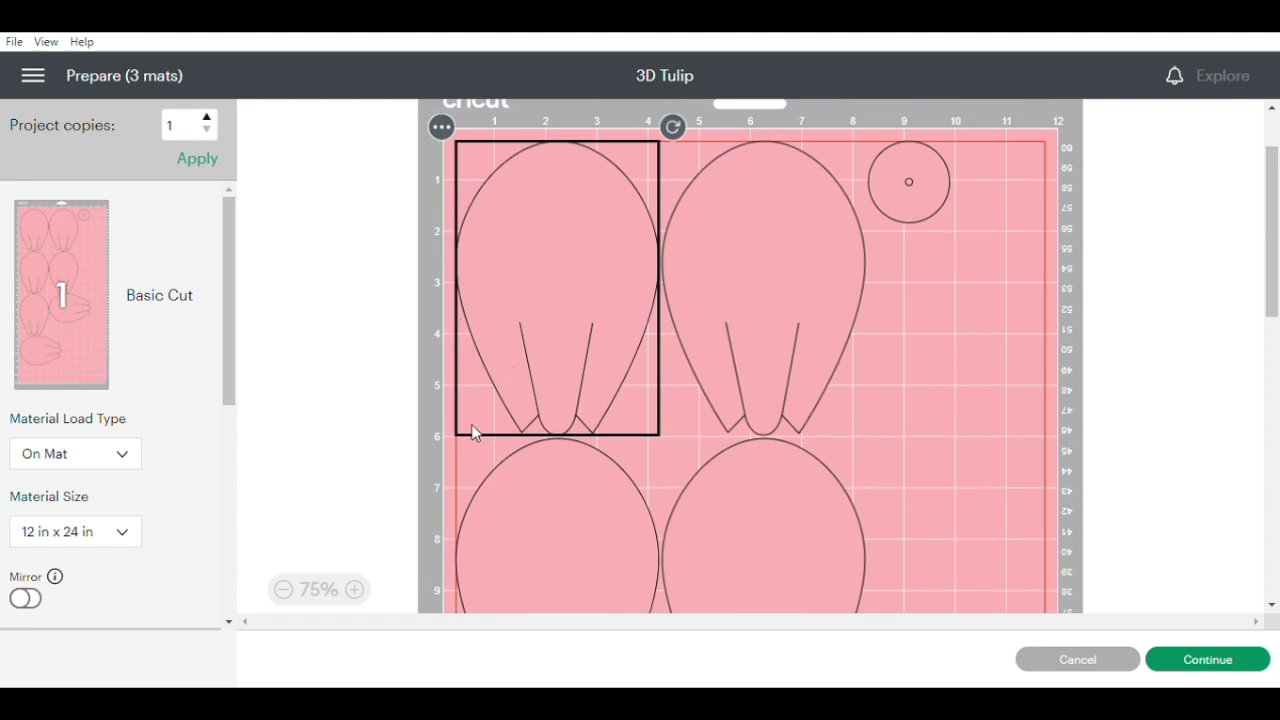
pyautogui.scroll(-3, 474, 432)
pyautogui.scroll(-2, 462, 500)
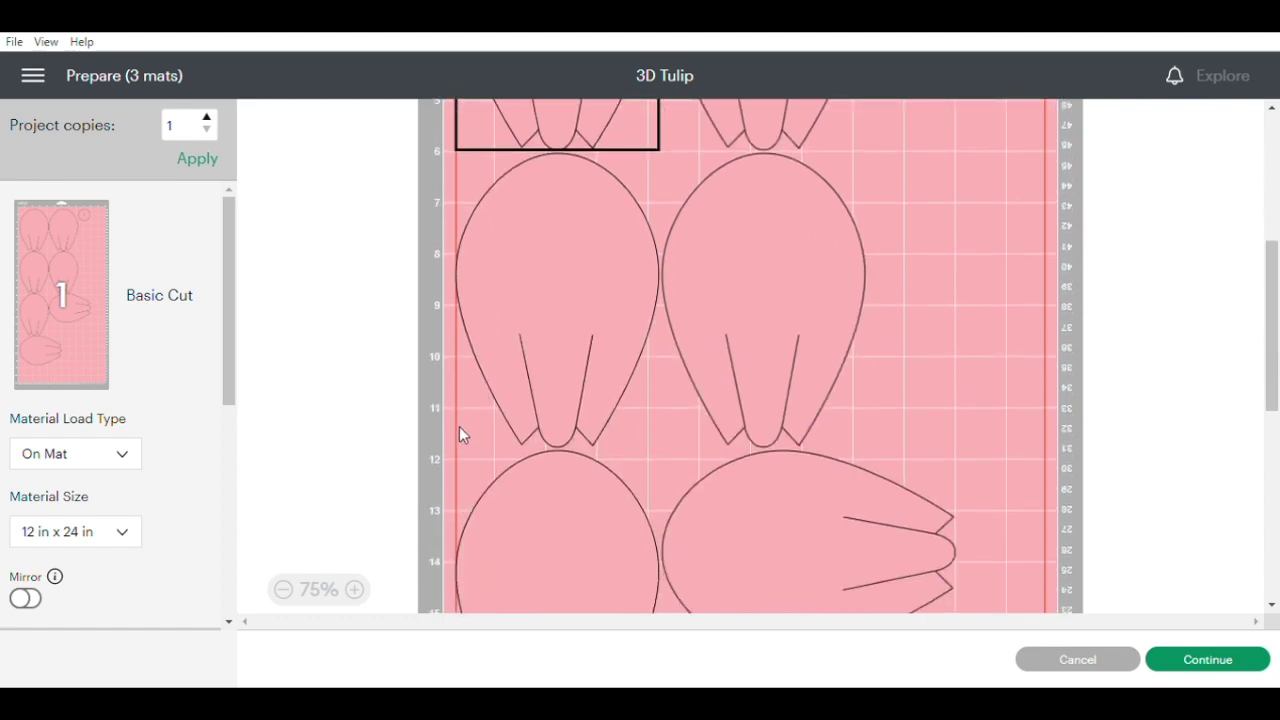
pyautogui.click(563, 490)
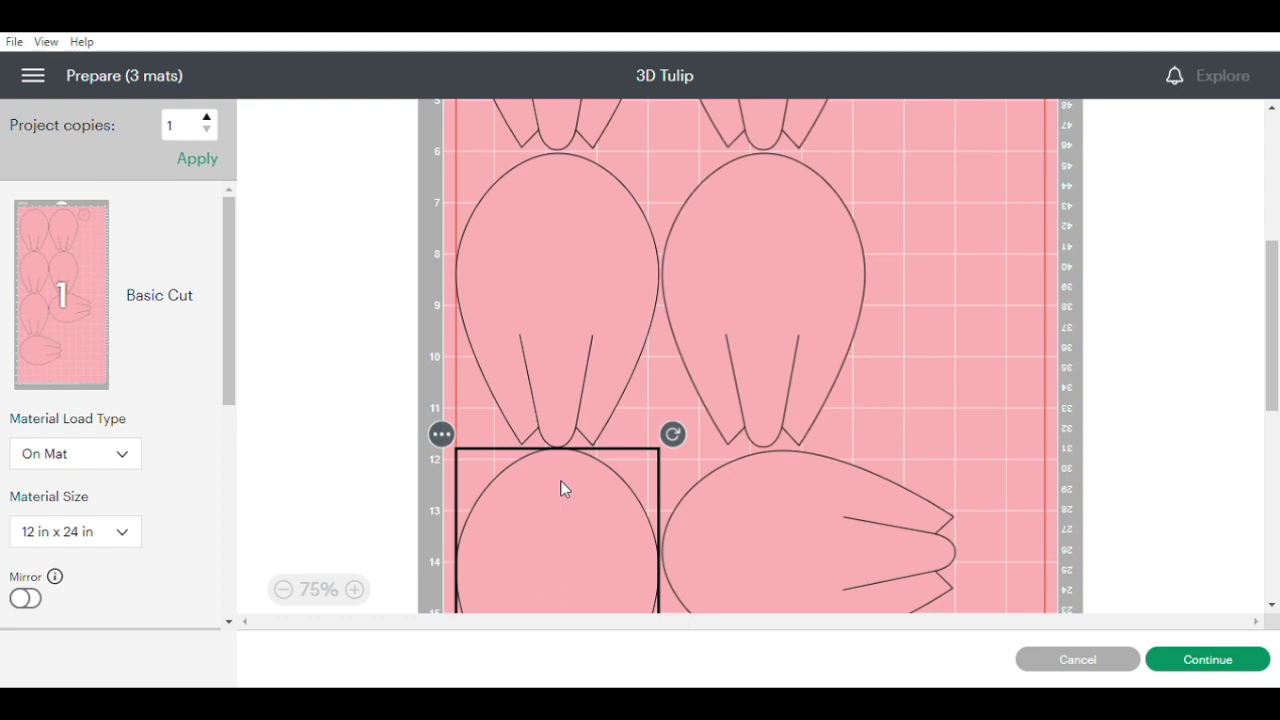
pyautogui.scroll(-5, 560, 486)
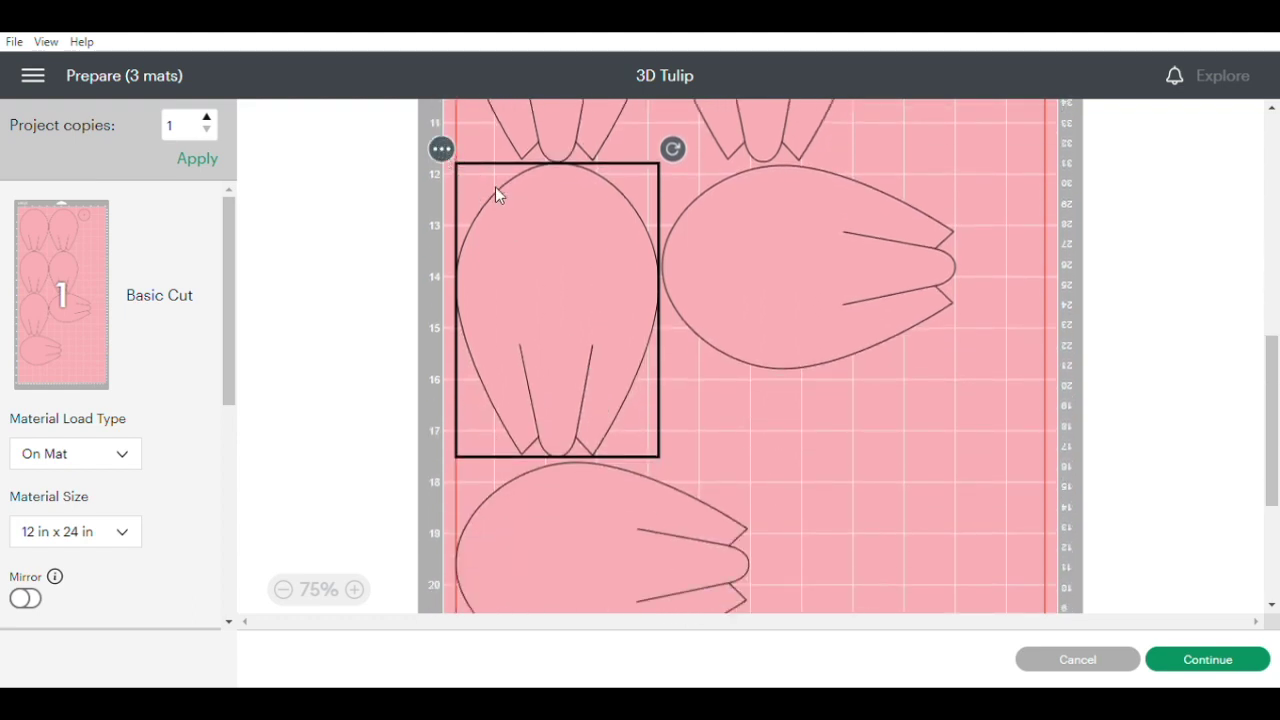
pyautogui.moveTo(496, 187); pyautogui.dragTo(489, 235)
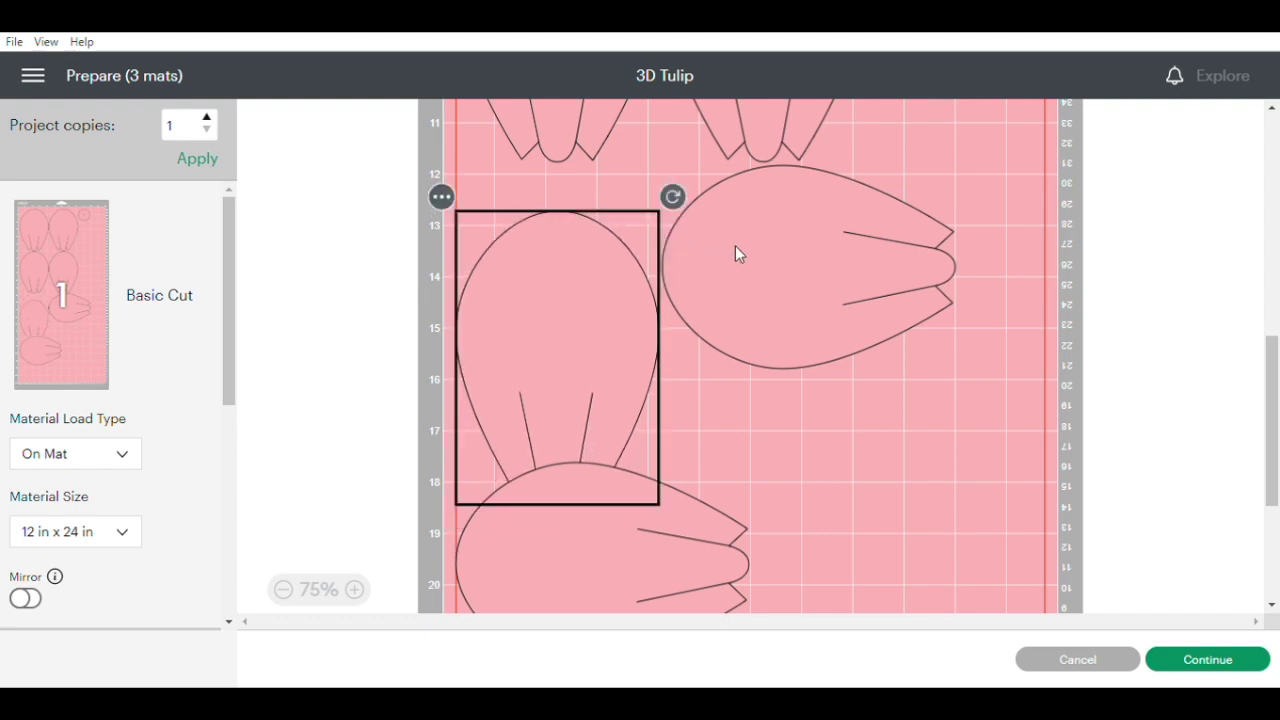
pyautogui.moveTo(735, 253); pyautogui.dragTo(809, 337)
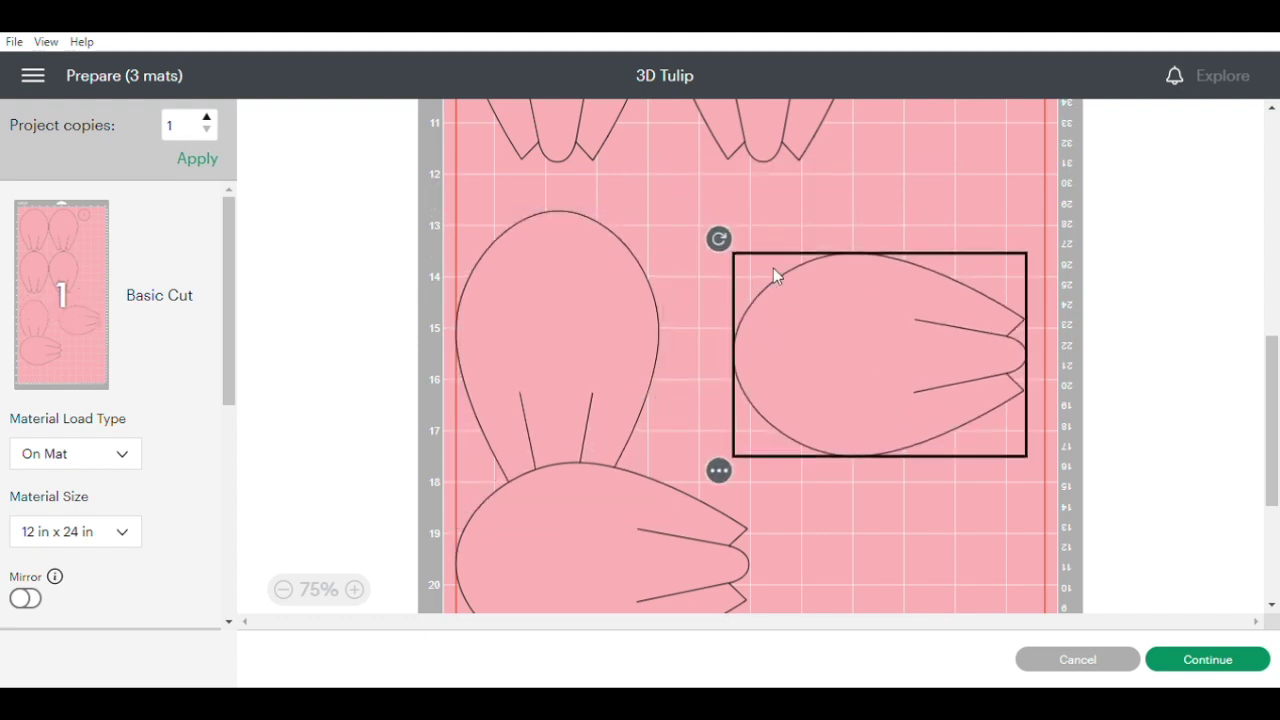
pyautogui.scroll(-3, 770, 268)
pyautogui.moveTo(666, 334); pyautogui.dragTo(660, 400)
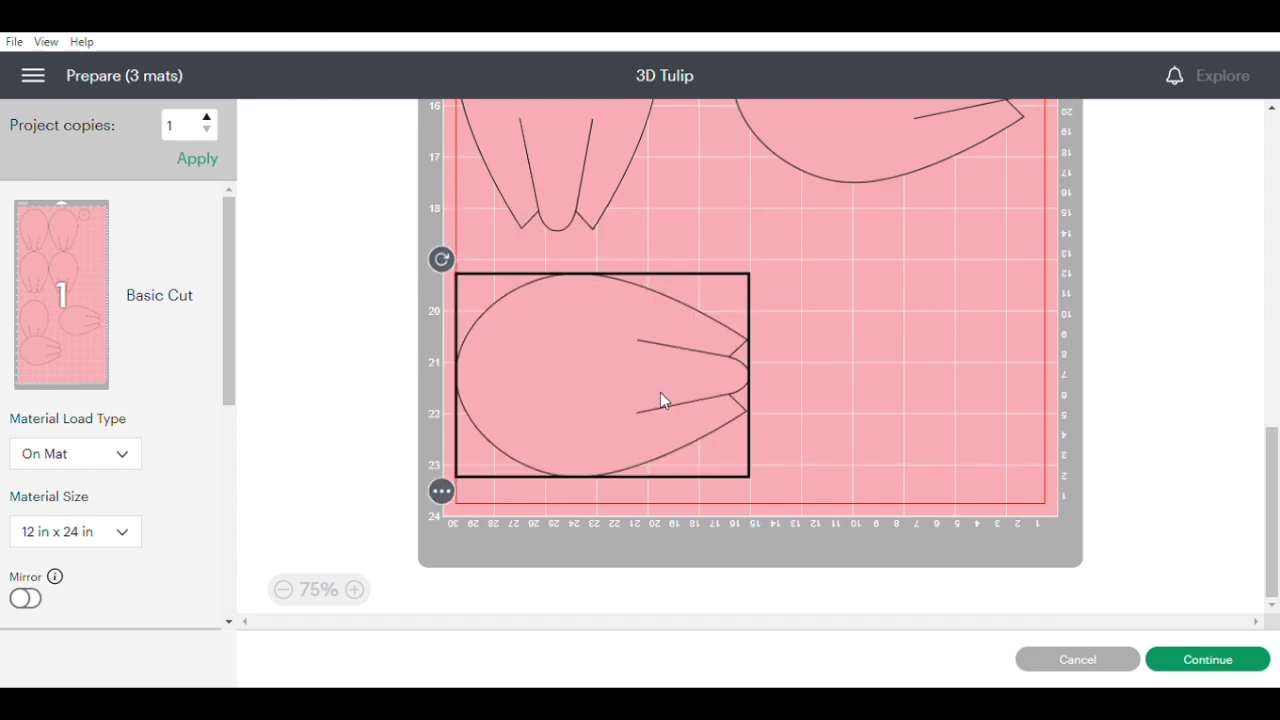
# Step: Scroll through the mat 1 layout and switch to brown mat 2 with the fringe strip
pyautogui.scroll(5, 684, 346)
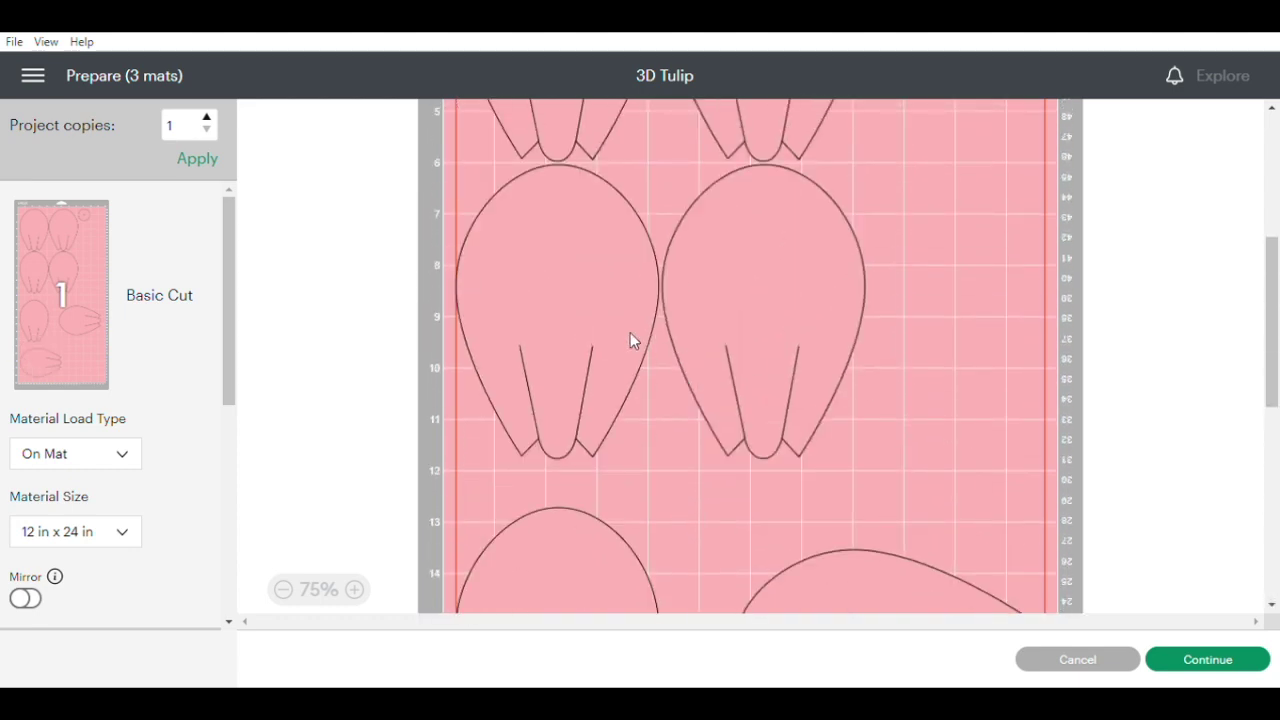
pyautogui.scroll(3, 630, 340)
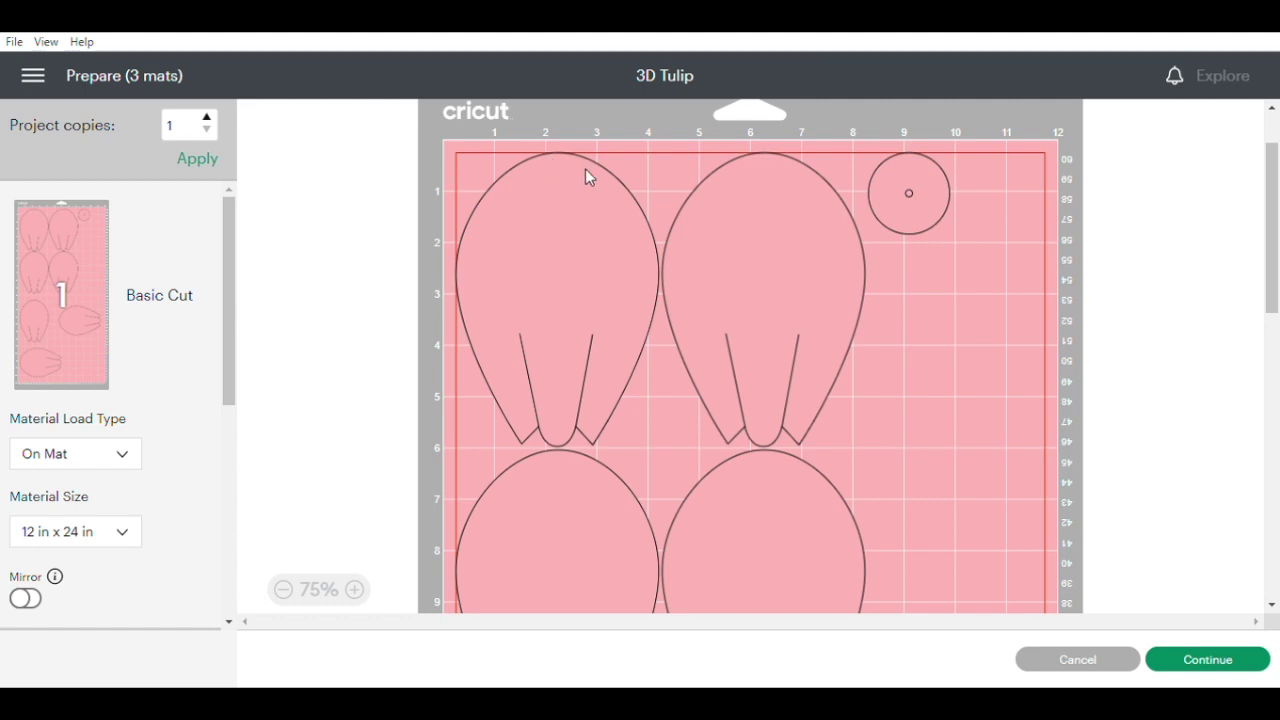
pyautogui.scroll(-2, 603, 204)
pyautogui.scroll(-2, 565, 350)
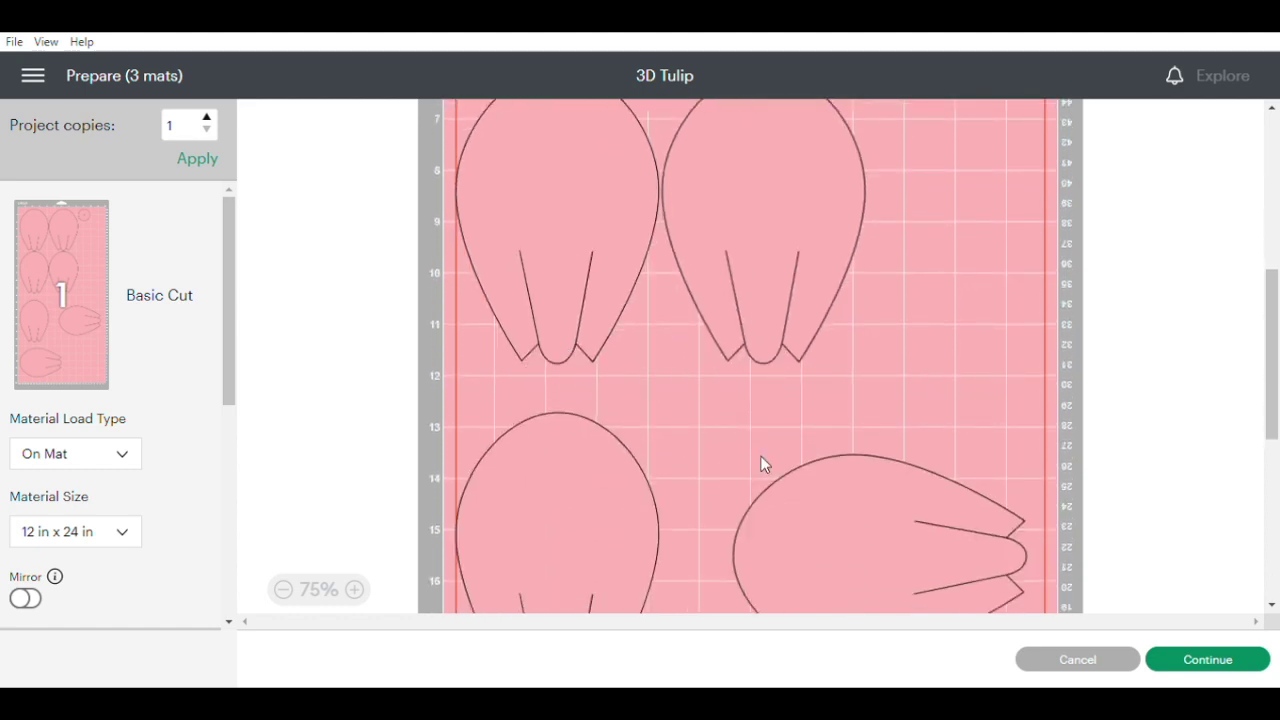
pyautogui.scroll(-4, 745, 440)
pyautogui.scroll(-3, 560, 440)
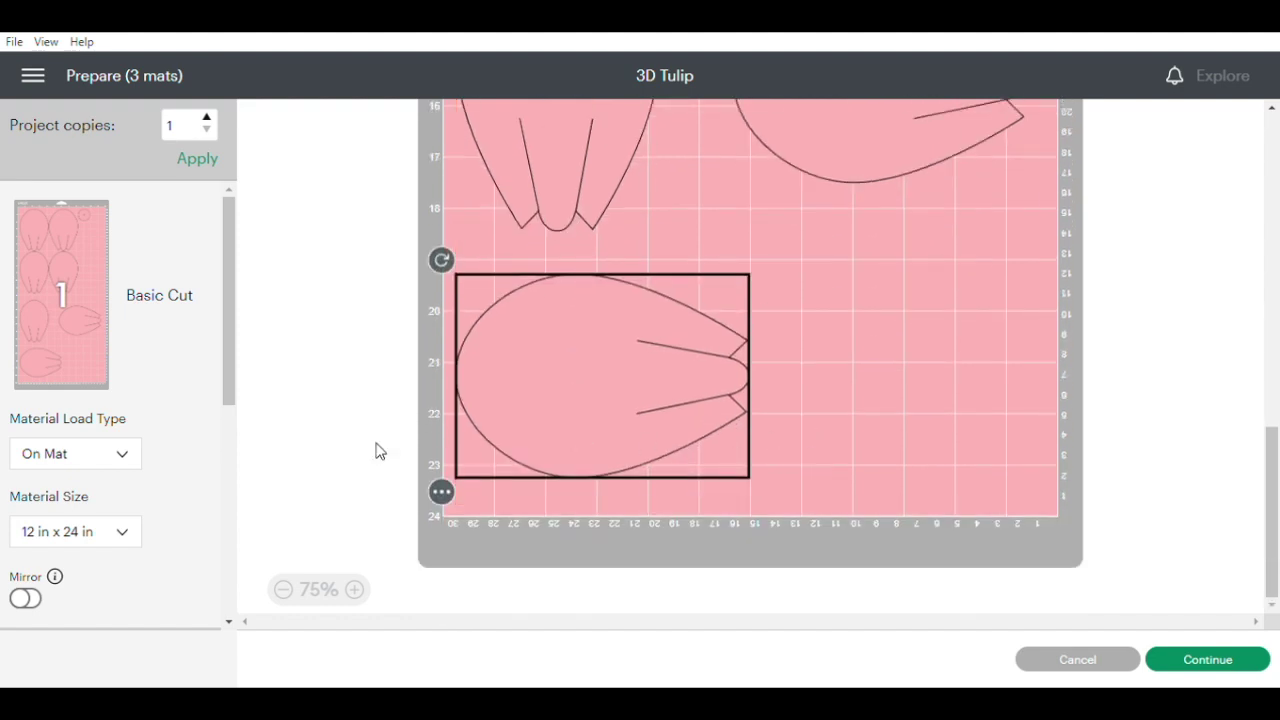
pyautogui.scroll(-4, 94, 520)
pyautogui.click(72, 425)
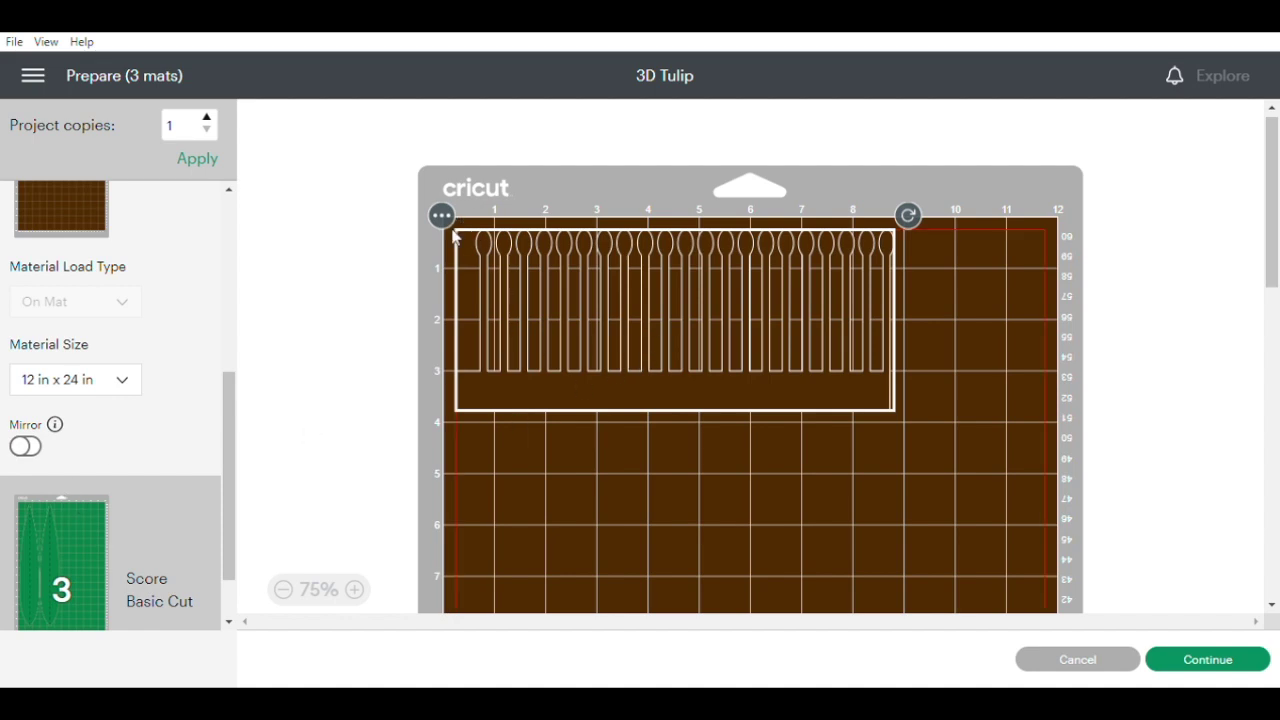
# Step: Review brown mat 2 and green leaf mat 3, then cancel back to the Tulipfinal canvas
pyautogui.scroll(-3, 478, 302)
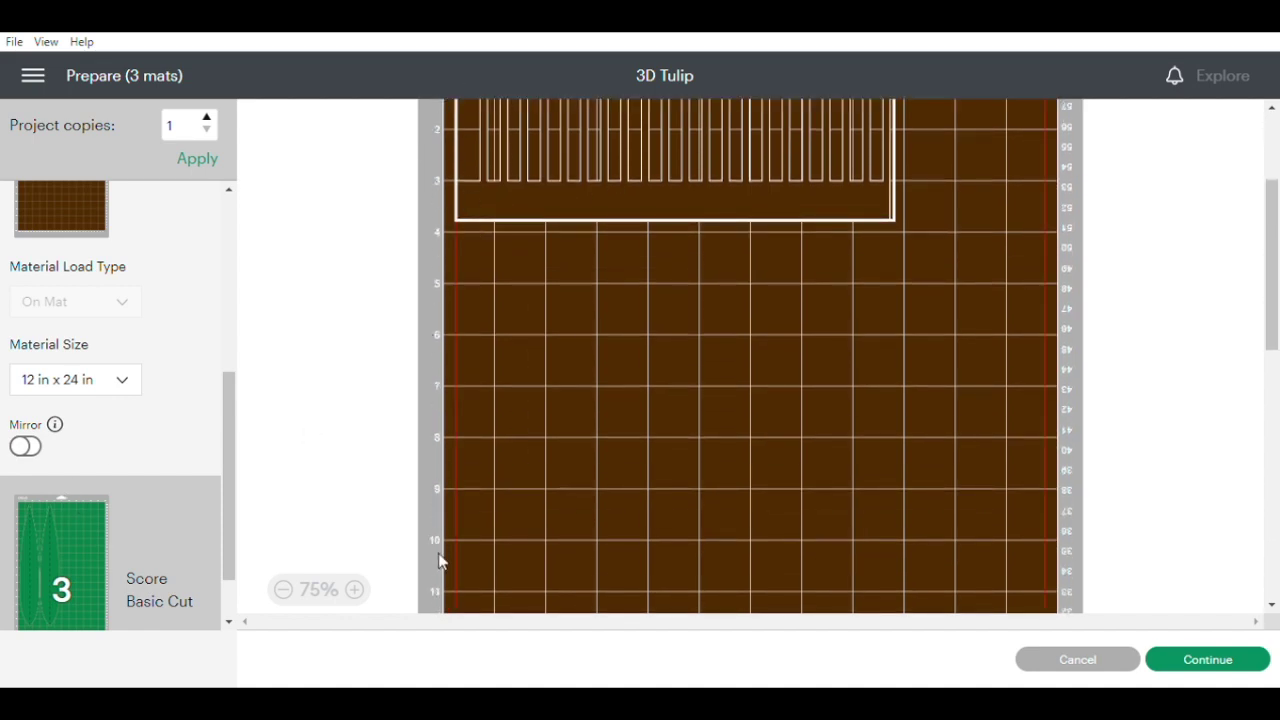
pyautogui.scroll(-2, 457, 580)
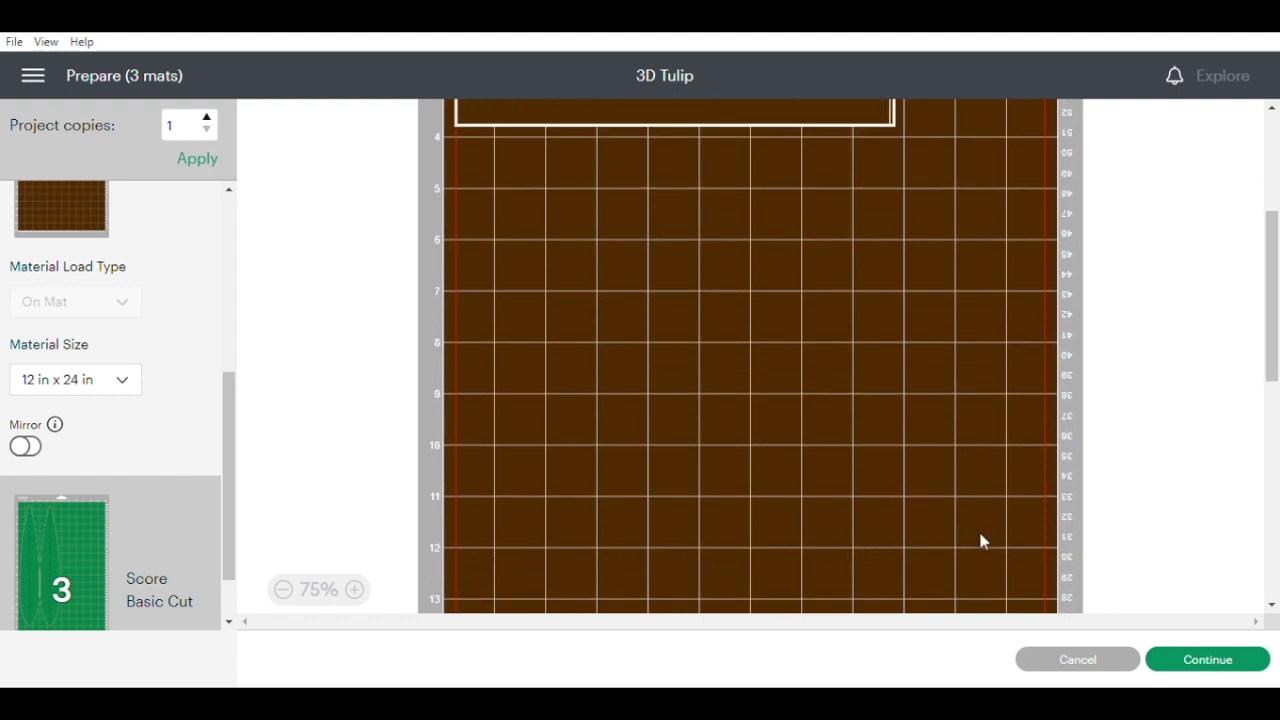
pyautogui.click(74, 555)
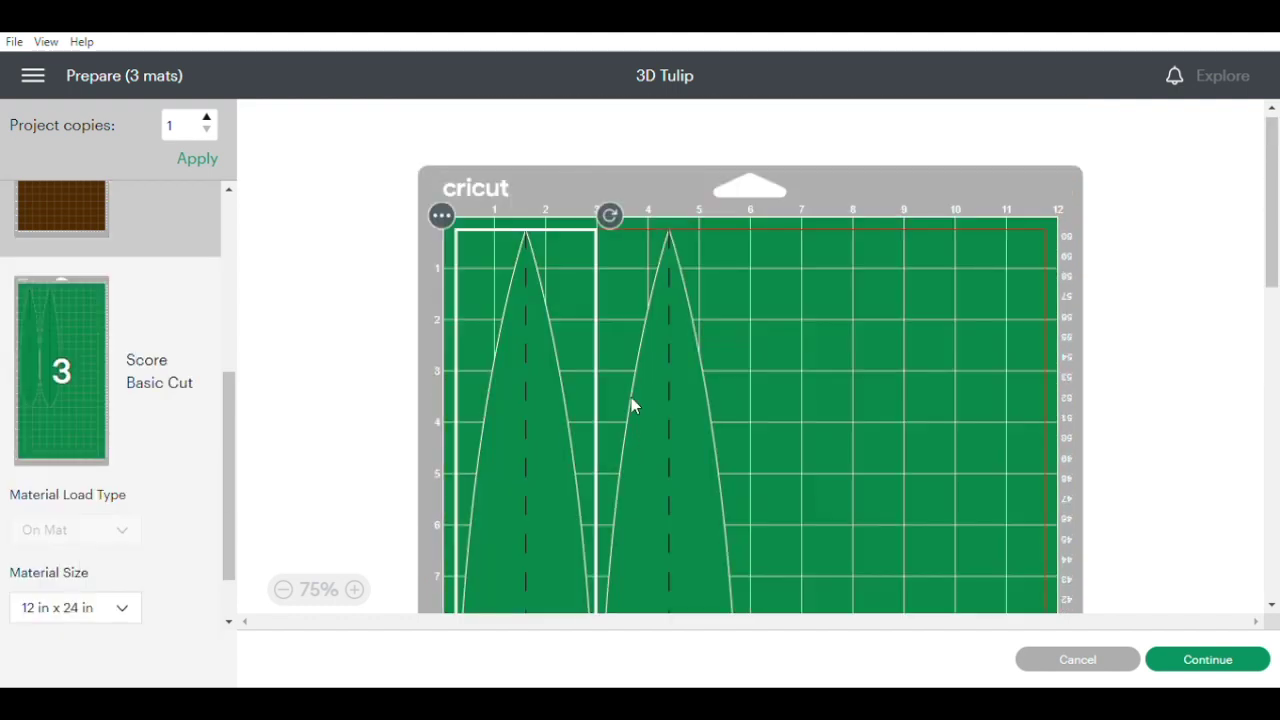
pyautogui.scroll(-8, 631, 397)
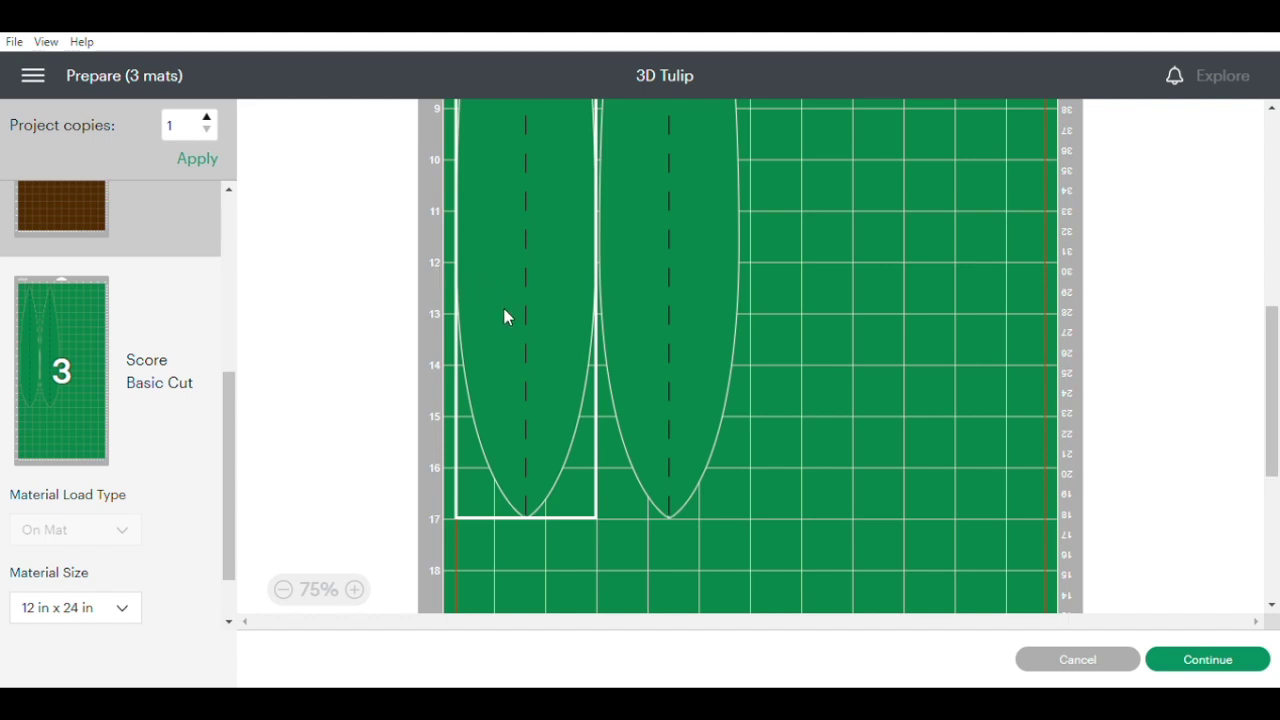
pyautogui.scroll(2, 793, 572)
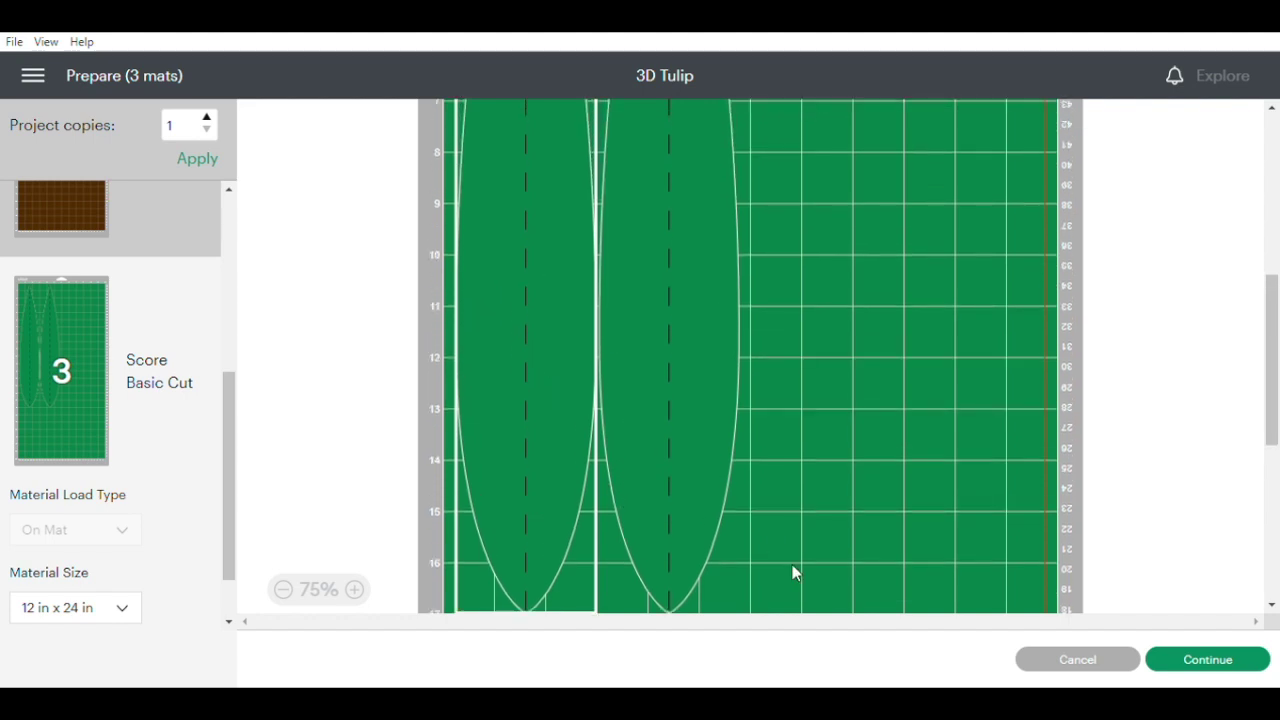
pyautogui.click(1078, 660)
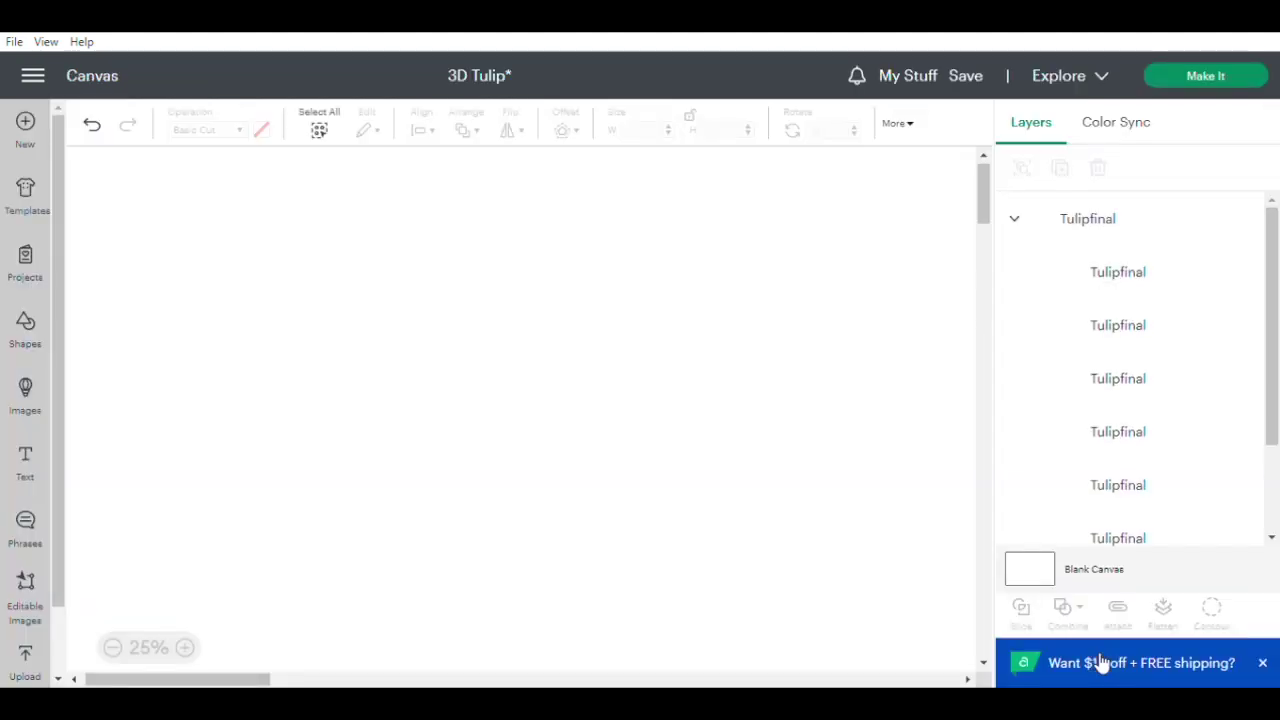